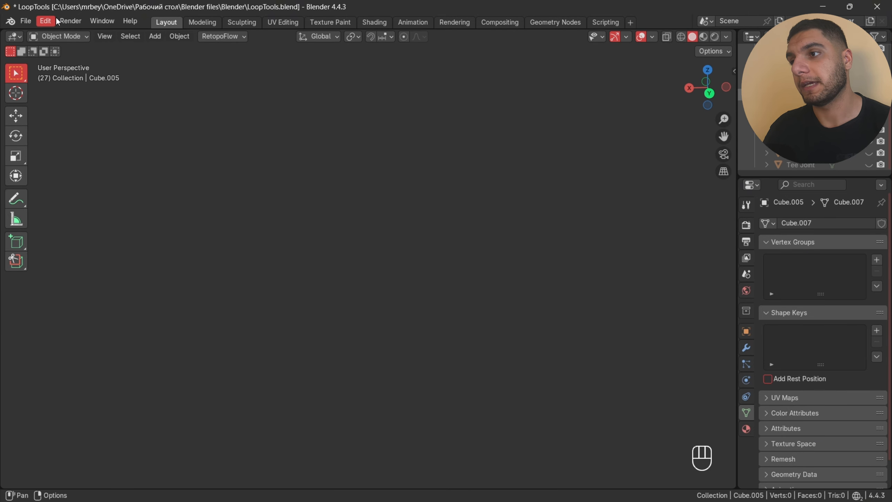
- Find the LoopTools add-on in the preferences by searching for "loop", leave it enabled, and close the preferences
click(45, 21)
click(92, 170)
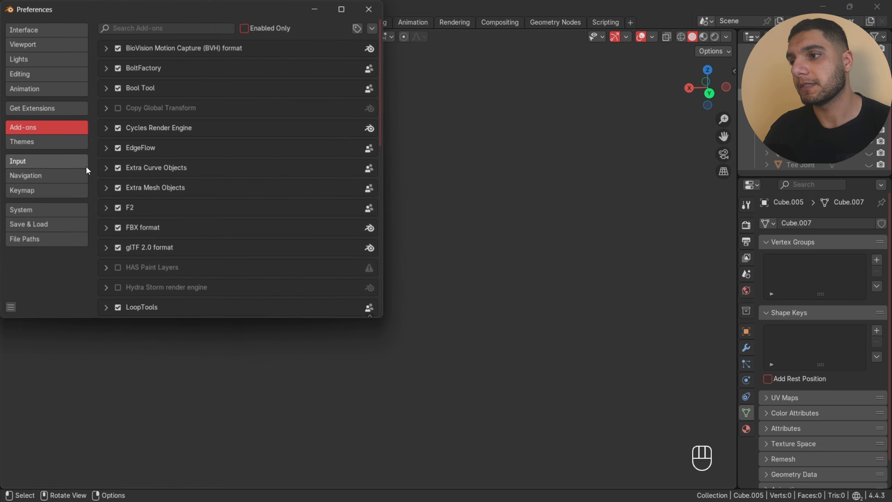
click(154, 28)
text(loop)
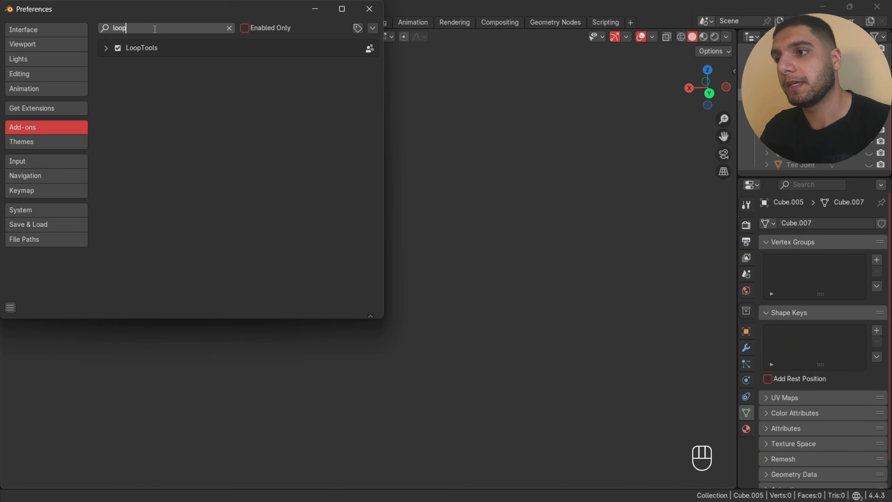
click(119, 47)
click(118, 47)
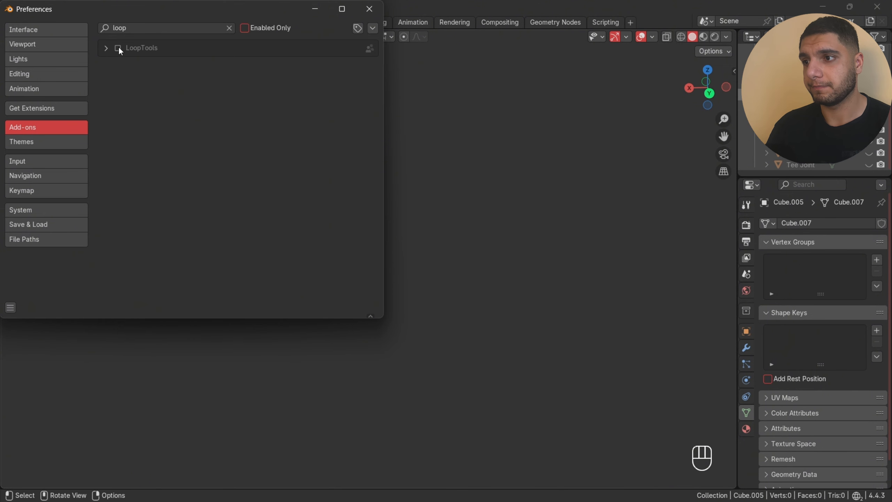
click(118, 48)
click(369, 9)
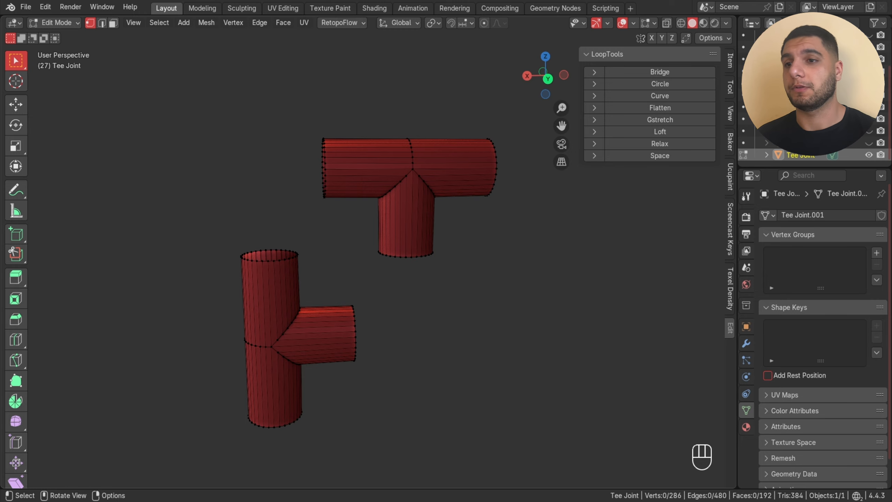
- Bridge the downward opening of the upper tee joint to the side opening of the lower tee joint with LoopTools
shift+middle_drag(387, 246, 416, 171)
scroll(368, 246, up, 1)
key(2)
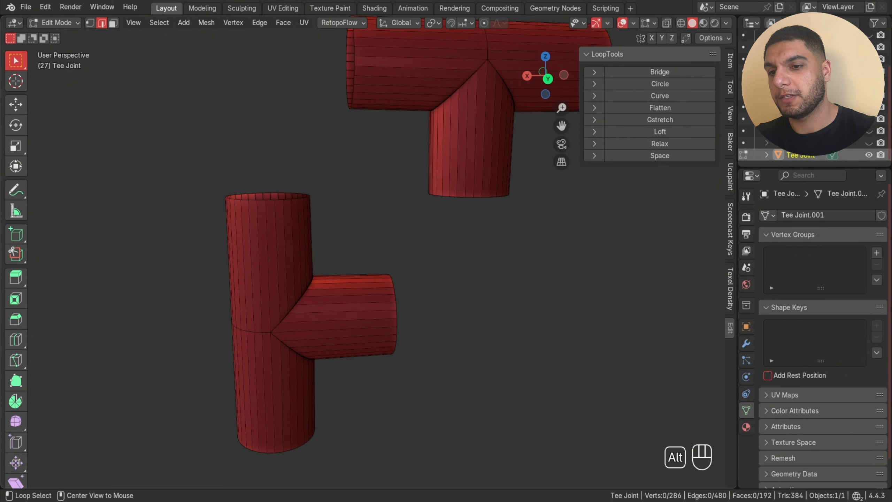
alt+click(461, 198)
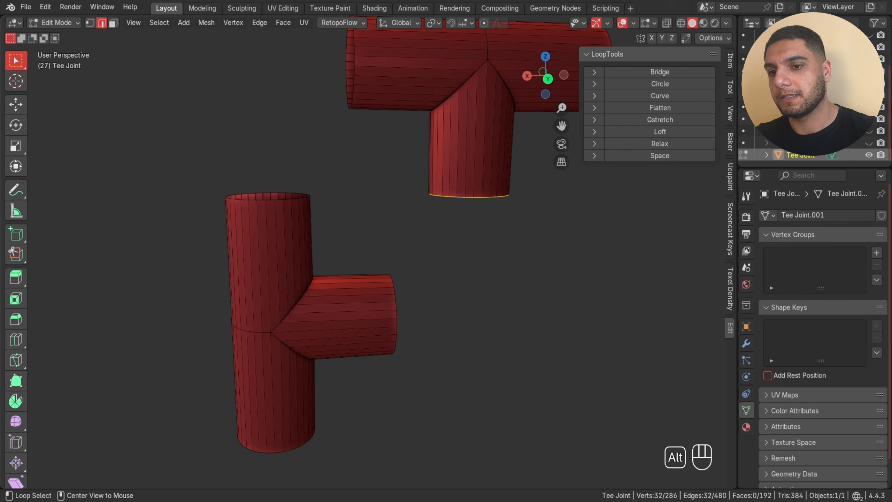
alt+shift+click(394, 314)
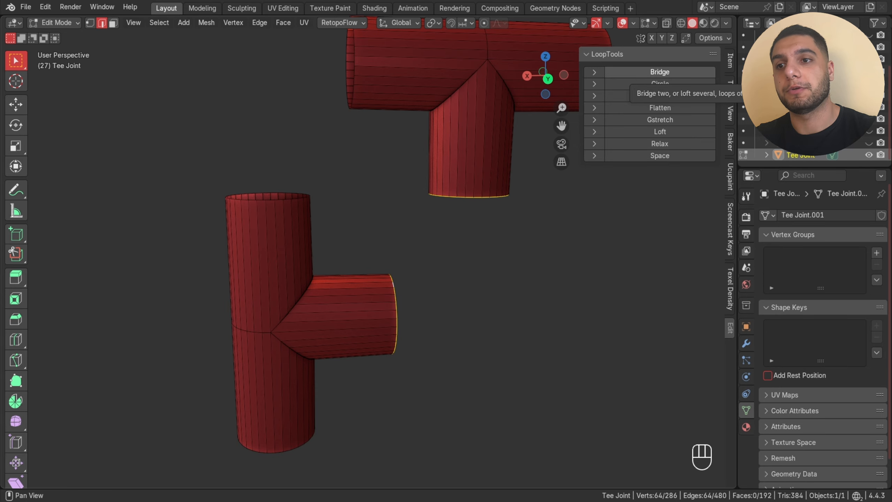
click(660, 72)
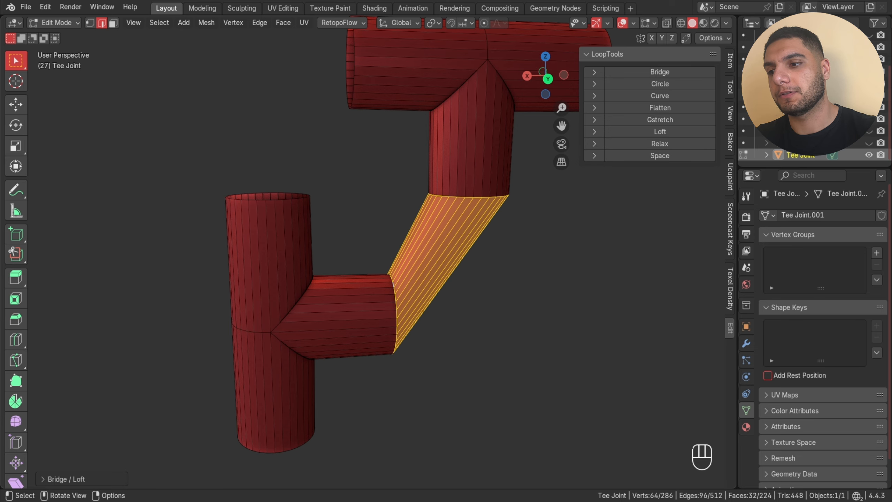
- Set the pipe bridge to 5 segments with cubic interpolation and a strength of 3.00
click(63, 478)
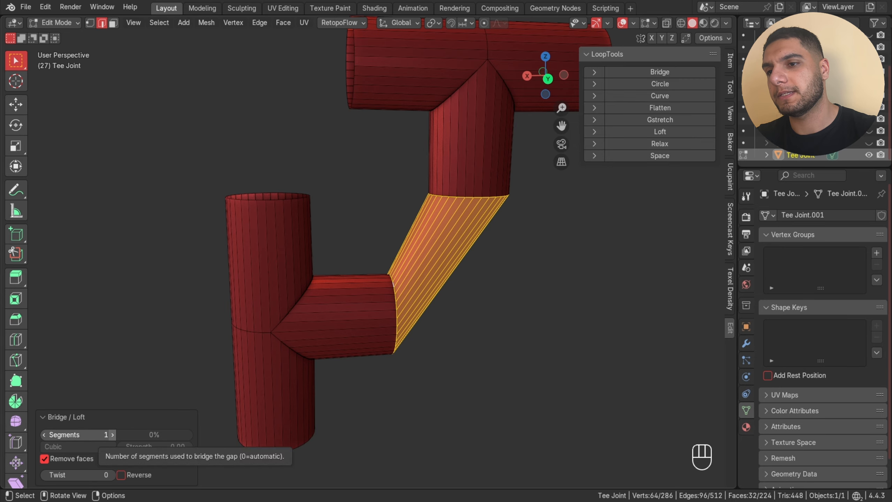
click(112, 434)
click(113, 435)
click(113, 434)
click(113, 434)
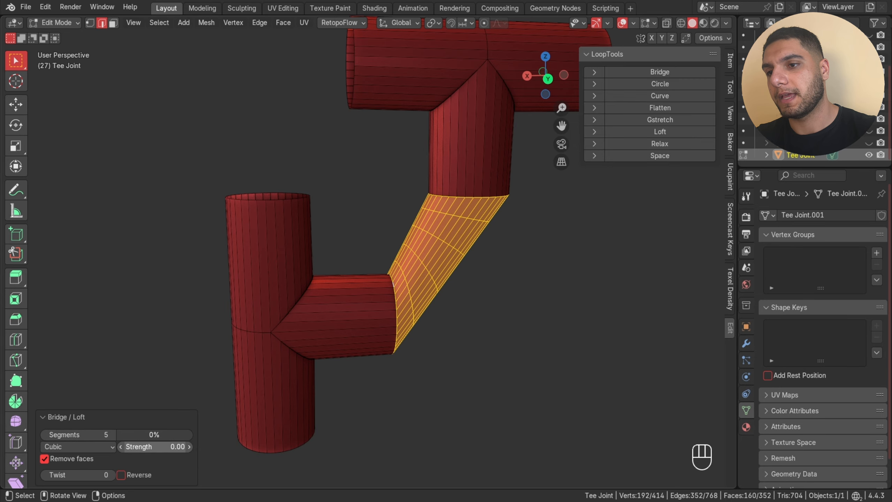
drag(154, 446, 191, 446)
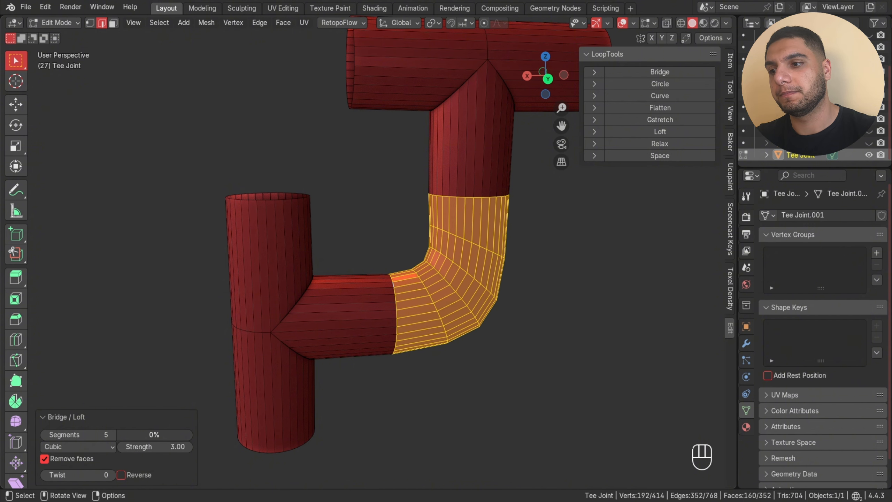
- Adjust the twist of the pipe bridge and leave Edit Mode to inspect the connected pipes
drag(79, 475, 105, 474)
key(Tab)
middle_drag(351, 298, 183, 298)
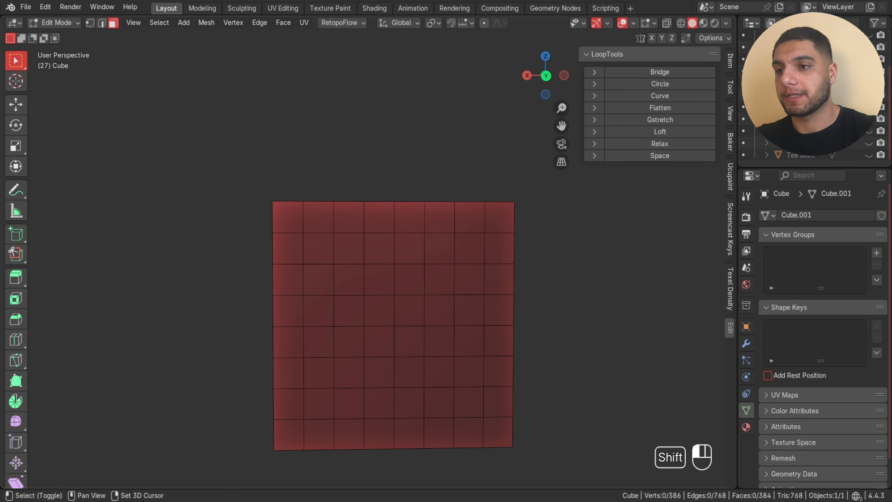
- Select matching 3 by 3 blocks of faces on two opposite sides of the cube and bridge them into a tunnel
shift+click(349, 248)
ctrl+shift+click(408, 310)
middle_drag(408, 310, 558, 310)
shift+click(330, 299)
ctrl+shift+click(380, 352)
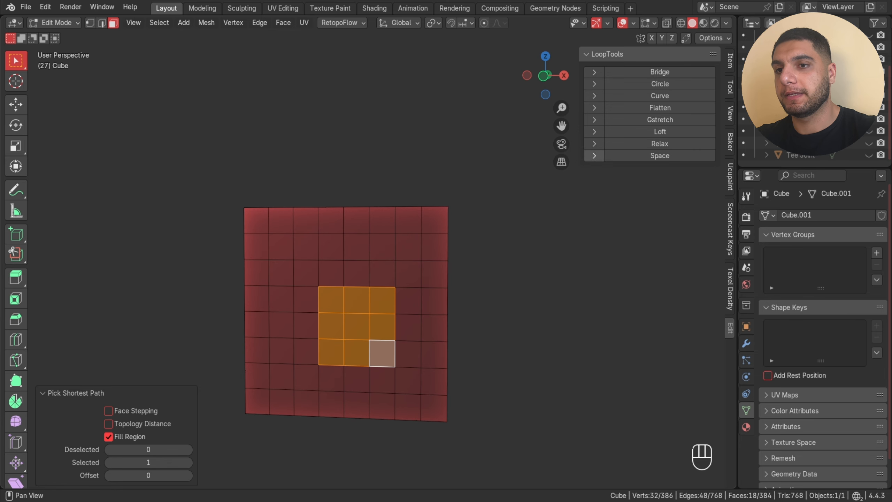
click(659, 72)
- Set the bridge through the cube to 5 segments
scroll(491, 225, up, 2)
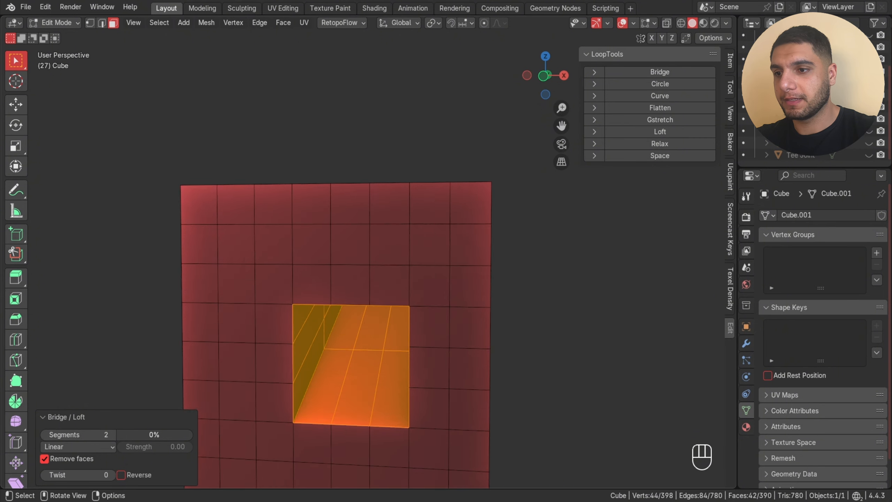
middle_drag(492, 225, 340, 231)
scroll(492, 206, down, 1)
click(113, 434)
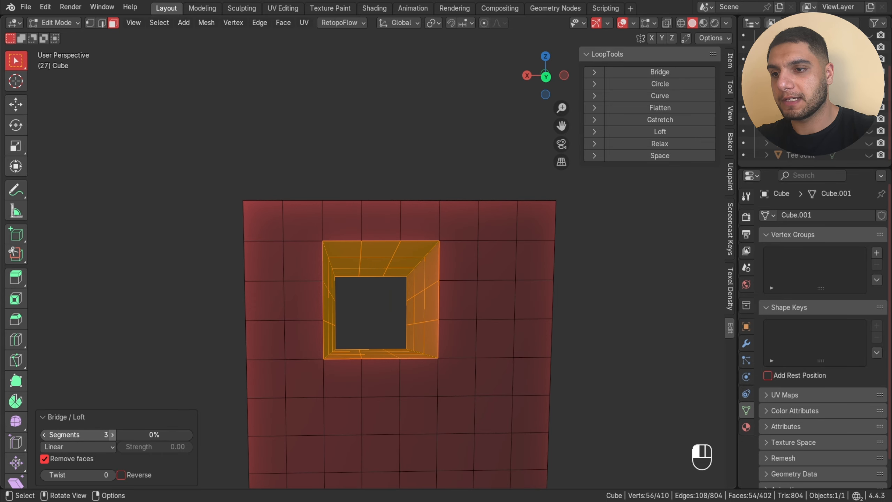
click(112, 435)
click(112, 435)
- Delete one outer face of the cube to inspect the tunnel from inside, and undo the deletion
middle_drag(260, 337, 251, 355)
scroll(288, 337, up, 1)
key(ctrl+z)
key(x)
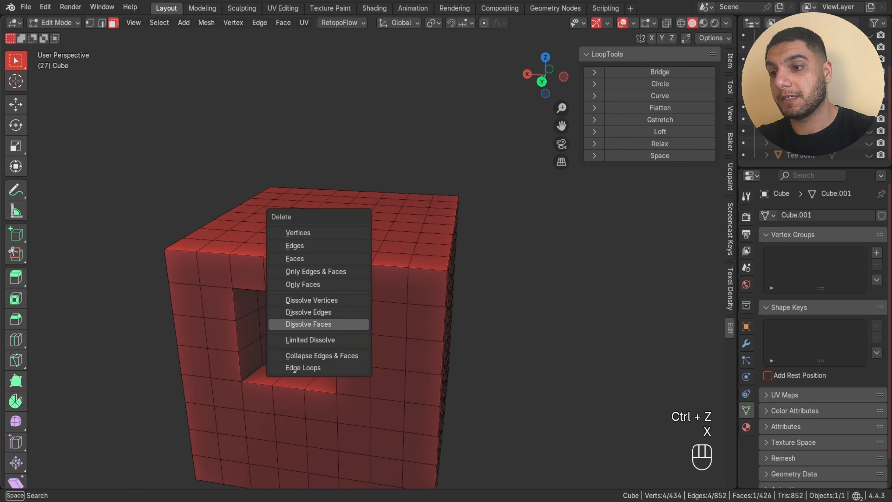
click(347, 259)
scroll(348, 259, up, 4)
middle_drag(348, 258, 365, 248)
scroll(365, 248, down, 3)
key(ctrl+z)
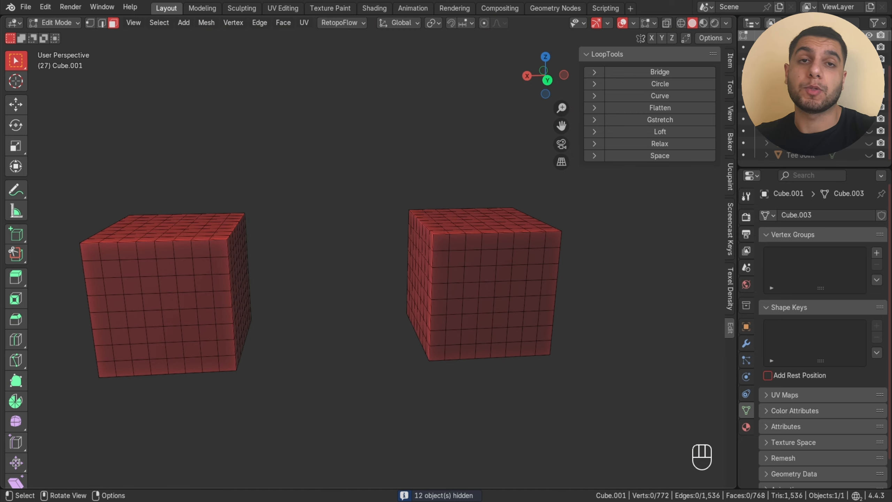
- Select the inner 6 by 6 face blocks on the facing sides of the two cubes and bridge them with LoopTools
middle_drag(334, 264, 373, 264)
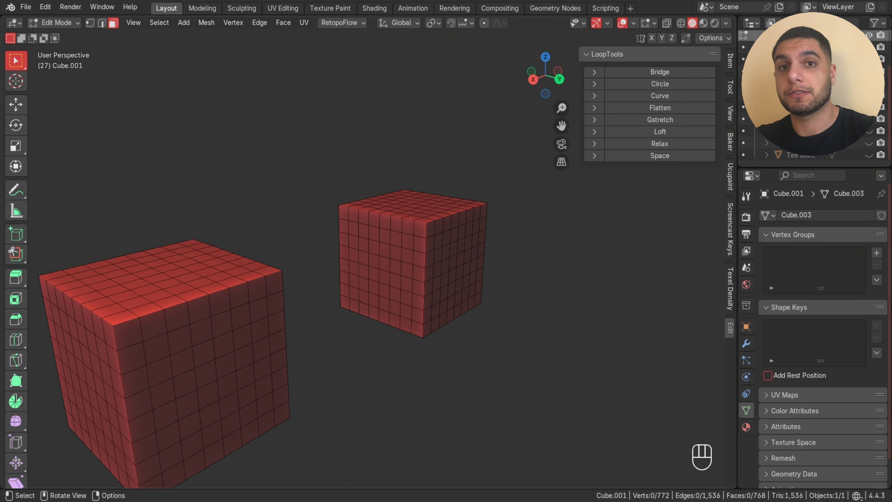
click(353, 228)
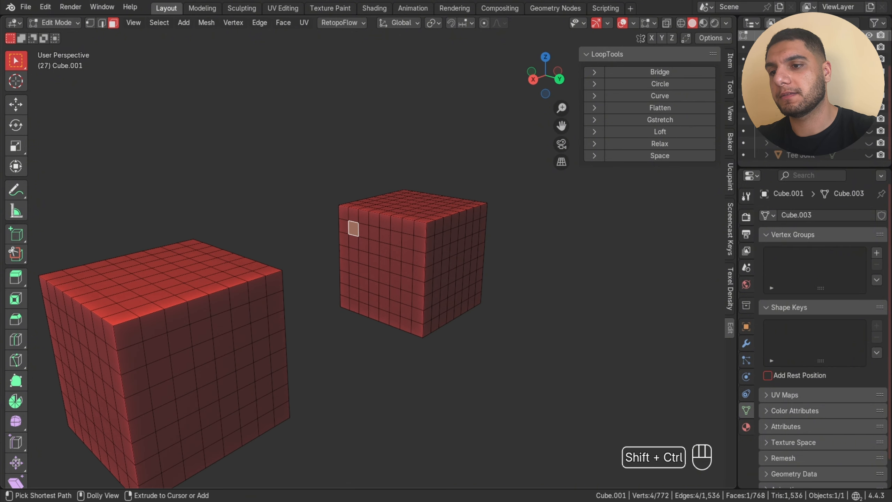
ctrl+shift+click(405, 311)
middle_drag(405, 311, 318, 310)
shift+click(297, 230)
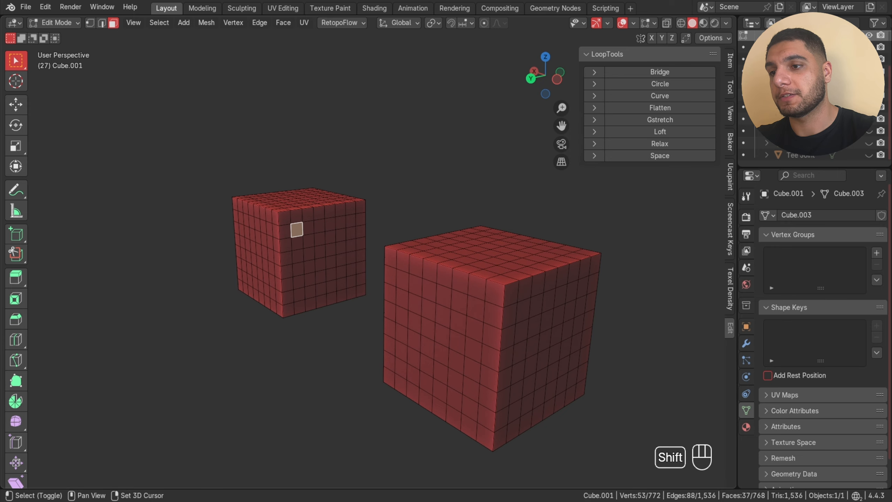
ctrl+shift+click(350, 281)
middle_drag(351, 281, 416, 283)
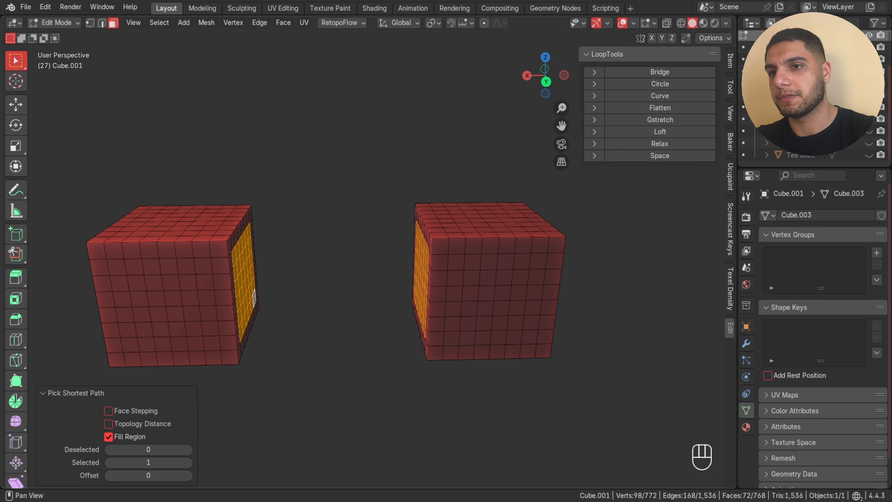
click(660, 72)
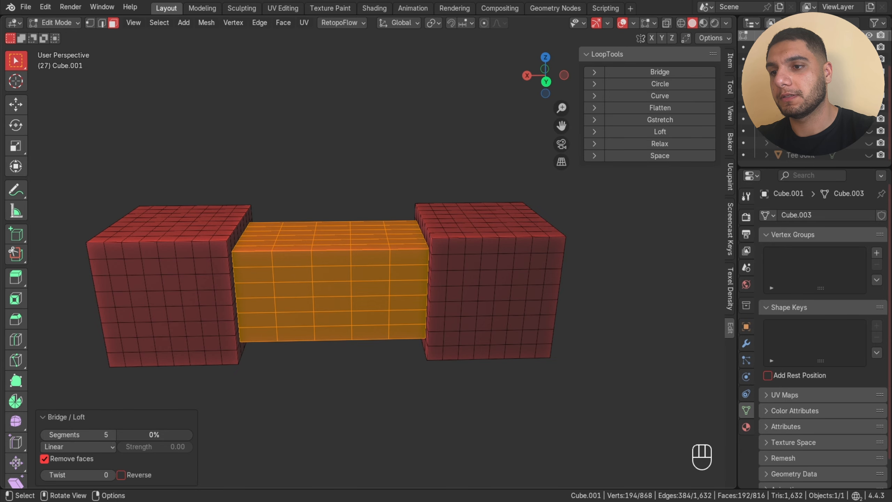
- Delete a face on the upper side of the bridge connecting the two cubes
scroll(376, 252, up, 3)
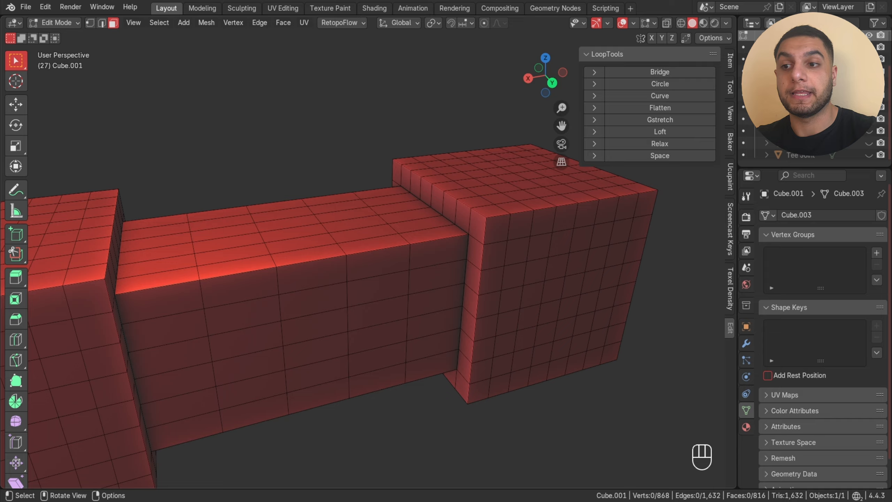
click(424, 237)
key(x)
click(369, 238)
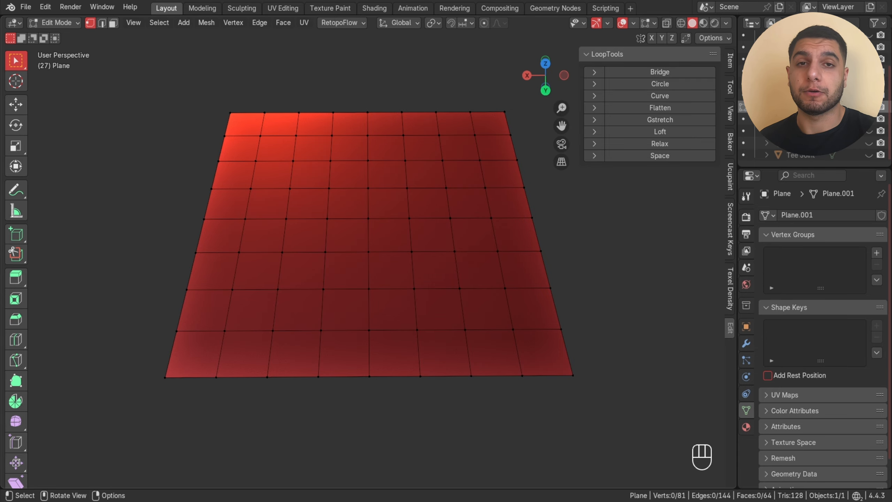
- Apply the LoopTools Circle operation around the vertex just below the plane's center
click(368, 252)
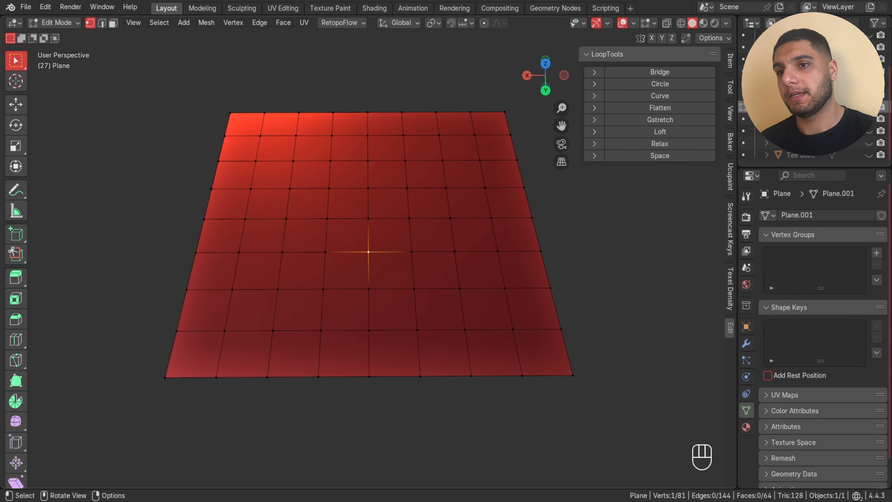
click(660, 84)
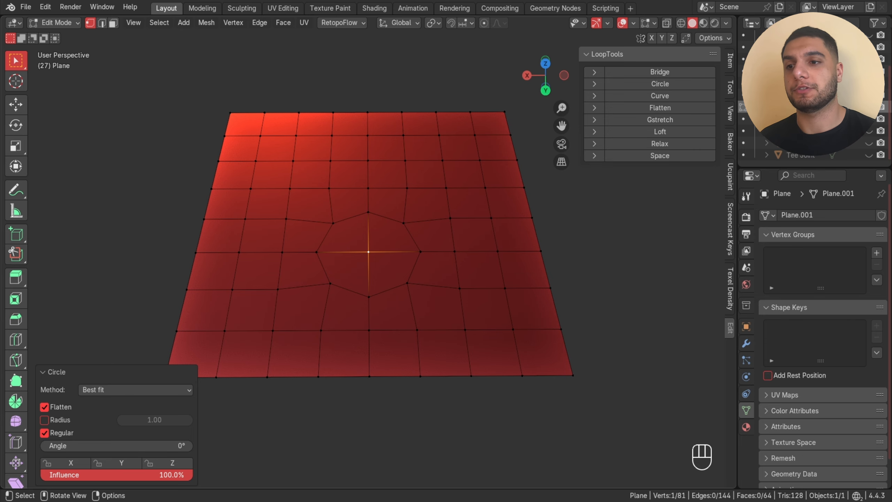
scroll(368, 252, up, 1)
middle_drag(369, 224, 396, 358)
scroll(371, 255, up, 1)
scroll(393, 354, down, 2)
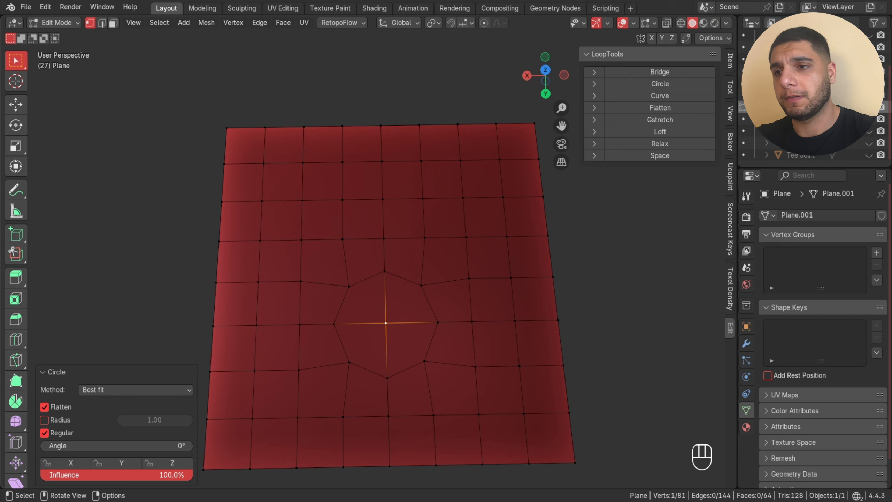
- Inset a 2 by 2 block of faces near the plane's upper-right corner by about 0.087 m and make it circular
key(3)
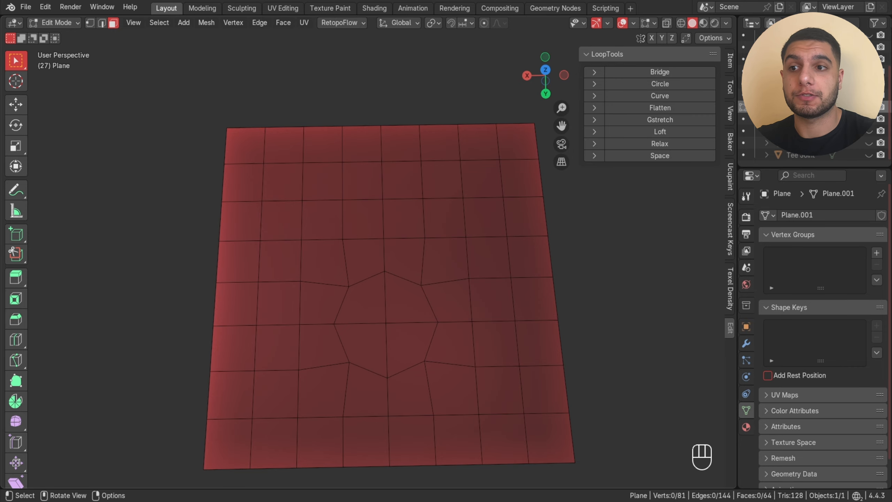
click(442, 179)
ctrl+shift+click(484, 216)
key(i)
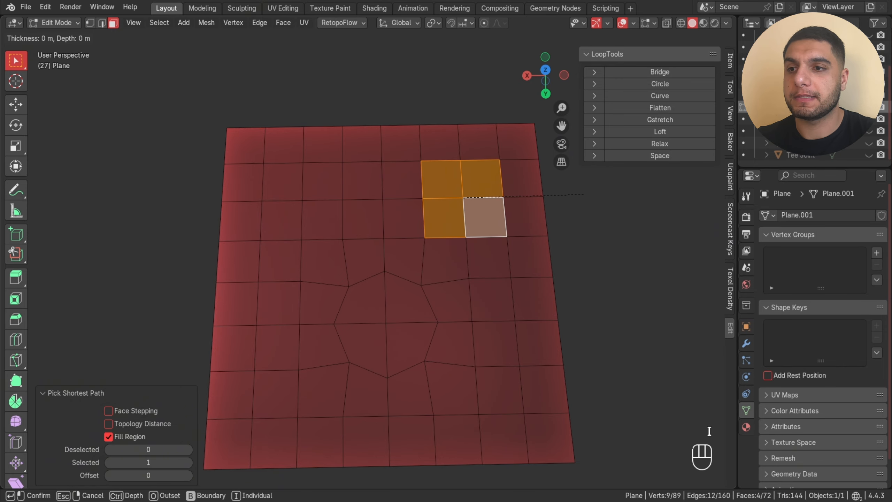
click(570, 195)
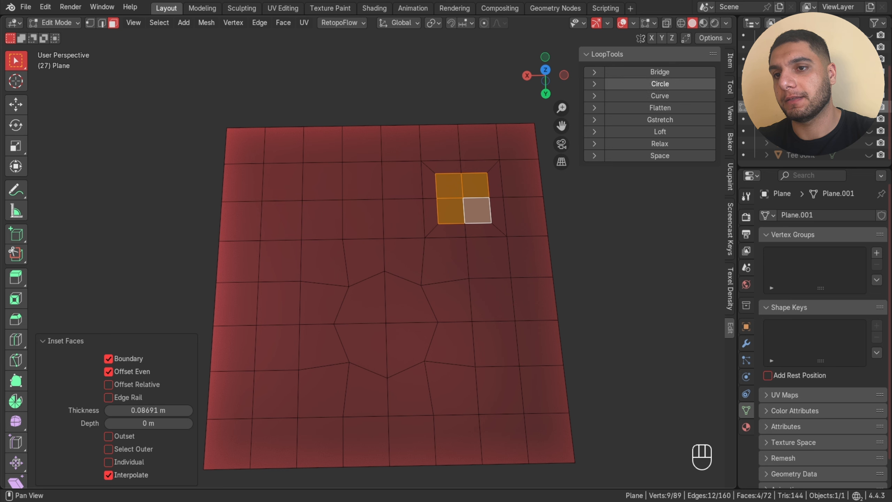
click(653, 83)
click(593, 204)
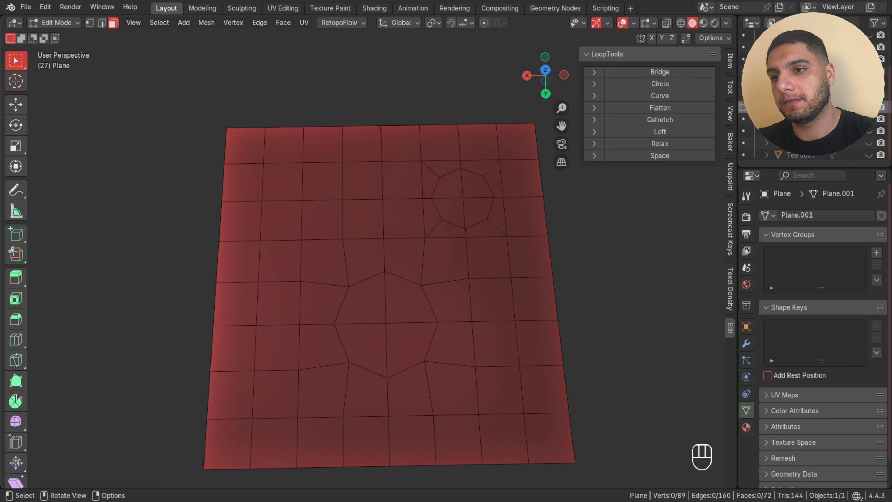
- Delete the four faces inside the small circle near the plane's upper-right corner
scroll(368, 260, up, 2)
shift+middle_drag(474, 210, 263, 290)
scroll(368, 260, up, 2)
shift+middle_drag(316, 260, 443, 234)
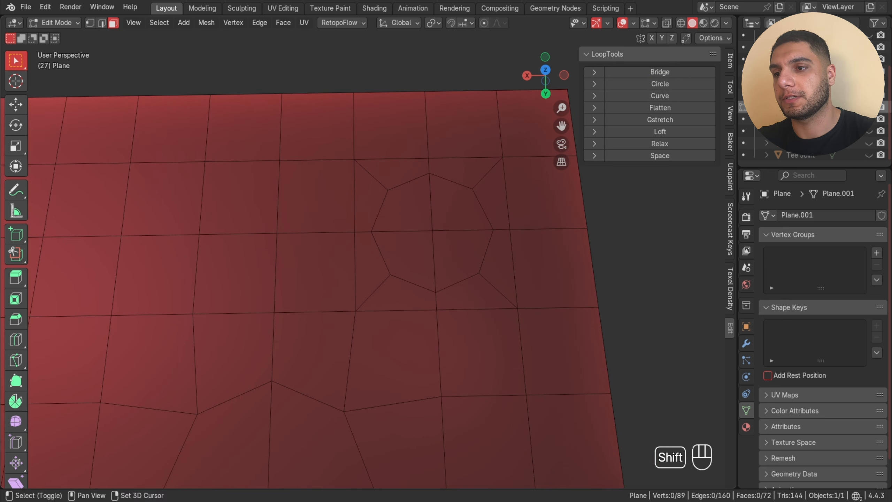
middle_drag(351, 246, 418, 194)
scroll(369, 251, down, 3)
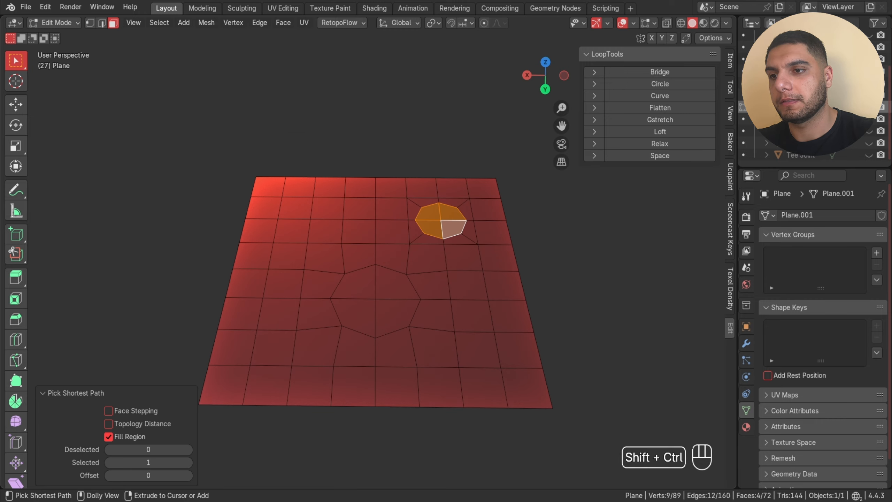
key(x)
click(396, 228)
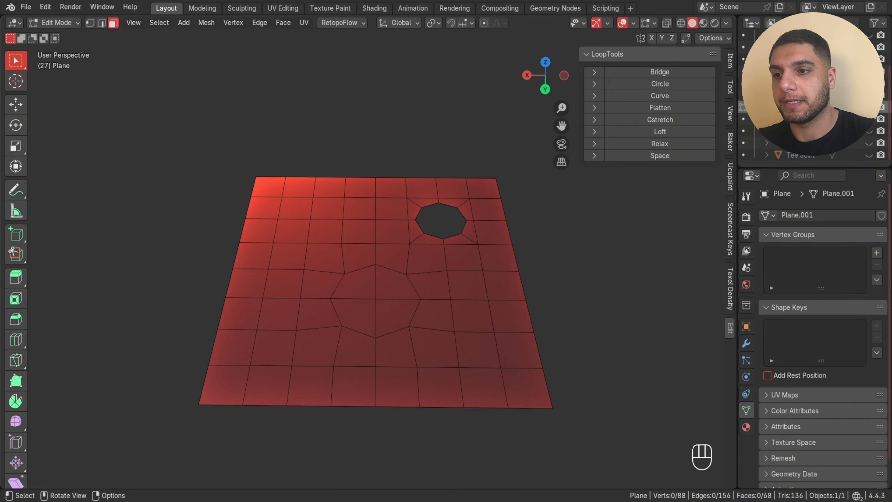
- Delete the four faces inside the large circle near the plane's center
click(357, 285)
ctrl+shift+click(395, 315)
key(x)
click(330, 313)
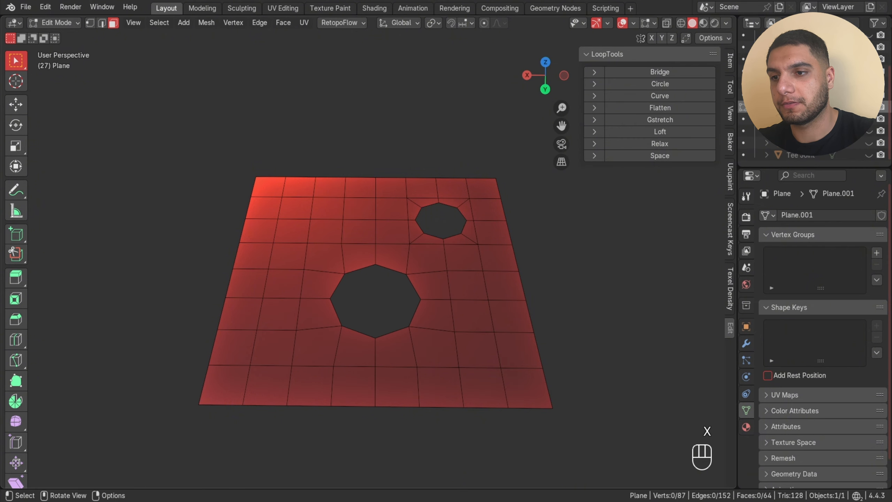
- Select the plane's entire outer border edges and make them circular with LoopTools Circle
middle_drag(330, 313, 330, 347)
key(2)
alt+click(456, 132)
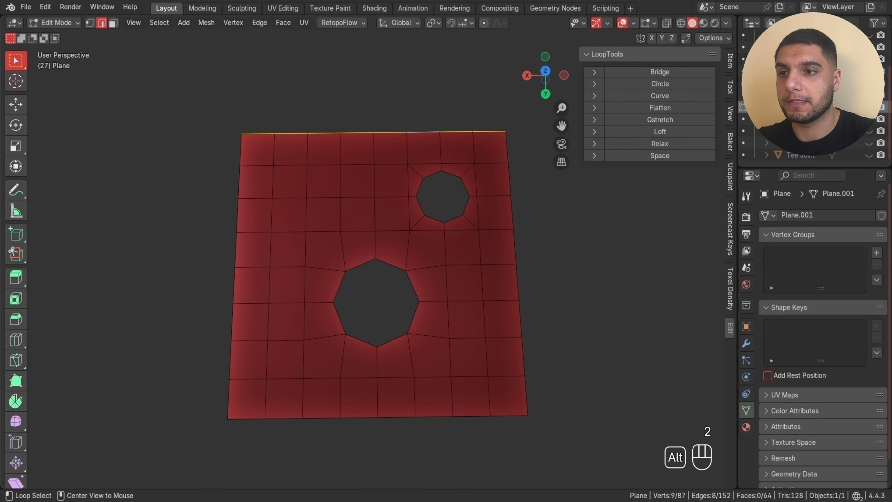
alt+shift+click(509, 179)
alt+shift+click(234, 276)
alt+shift+click(351, 417)
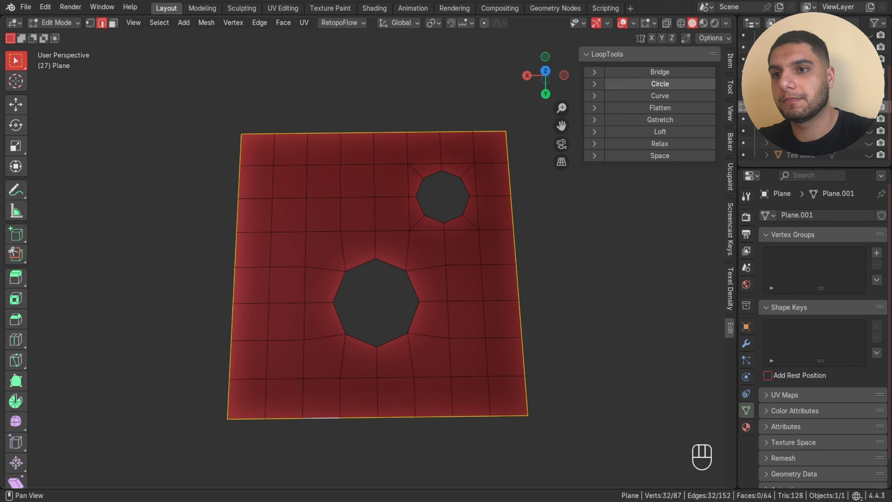
click(659, 84)
- Extrude the circular outer border downward along Z and scale the extruded rim slightly outward
key(e)
mouse_move(509, 239)
middle_down()
mouse_move(527, 200)
mouse_move(528, 224)
mouse_move(518, 234)
middle_up()
key(z)
click(526, 218)
key(s)
click(542, 209)
click(576, 211)
- Return to Object Mode and add a level 1 Subdivision Surface to the disc
scroll(456, 281, up, 1)
scroll(456, 282, down, 3)
key(Tab)
click(529, 225)
click(442, 274)
key(ctrl+1)
- Bevel the edge loop around the disc's outer rim in Edit Mode
key(Tab)
key(2)
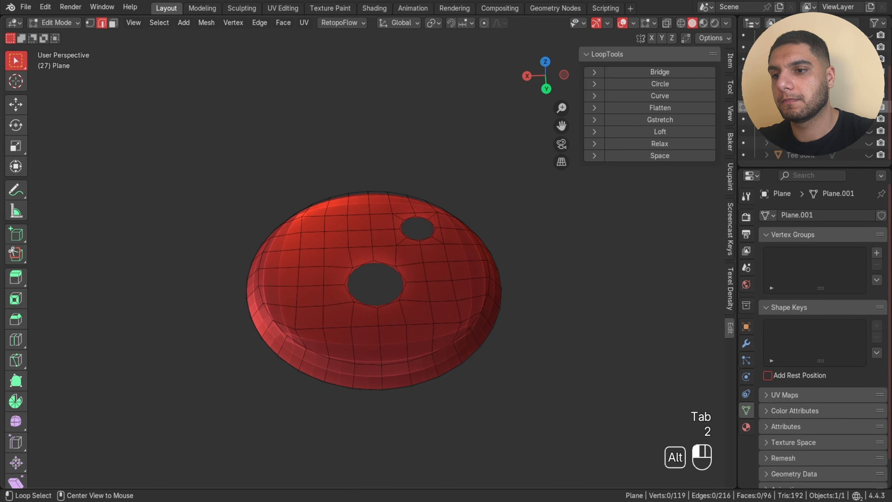
alt+click(395, 363)
alt+shift+click(484, 302)
alt+shift+click(259, 277)
alt+shift+click(369, 192)
middle_drag(450, 228, 421, 241)
key(ctrl+b)
click(604, 218)
- Apply Shade Smooth to the beveled disc in Object Mode and deselect it
key(Tab)
right_click(399, 243)
click(399, 242)
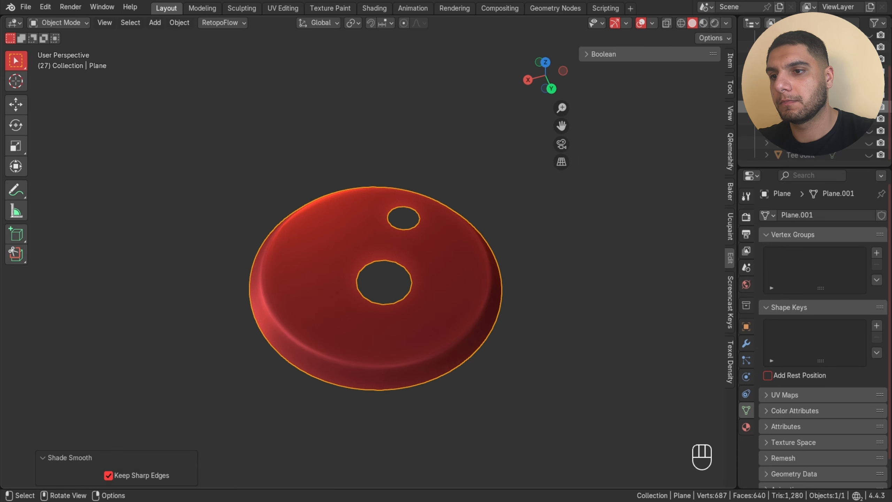
click(527, 267)
middle_drag(526, 267, 502, 256)
scroll(547, 246, up, 2)
scroll(501, 256, down, 3)
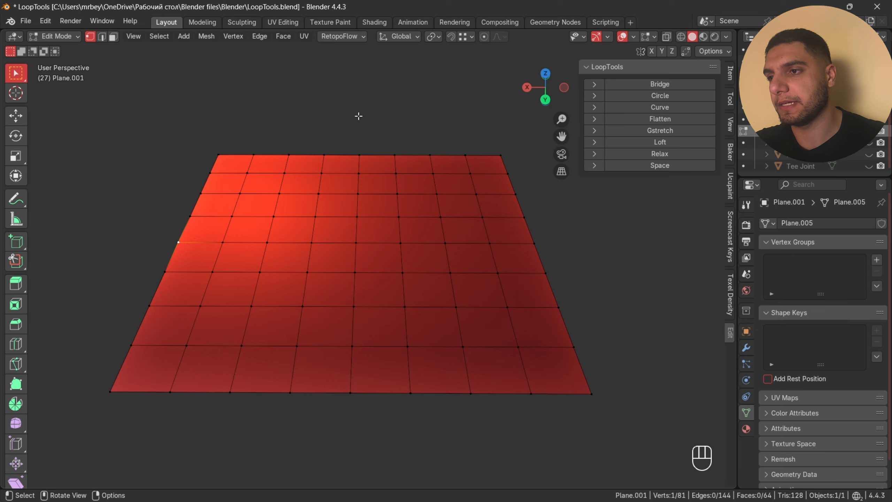
- Raise the middle row's left-edge vertex along Z, and its fourth vertex by about 0.44 m
key(g)
key(z)
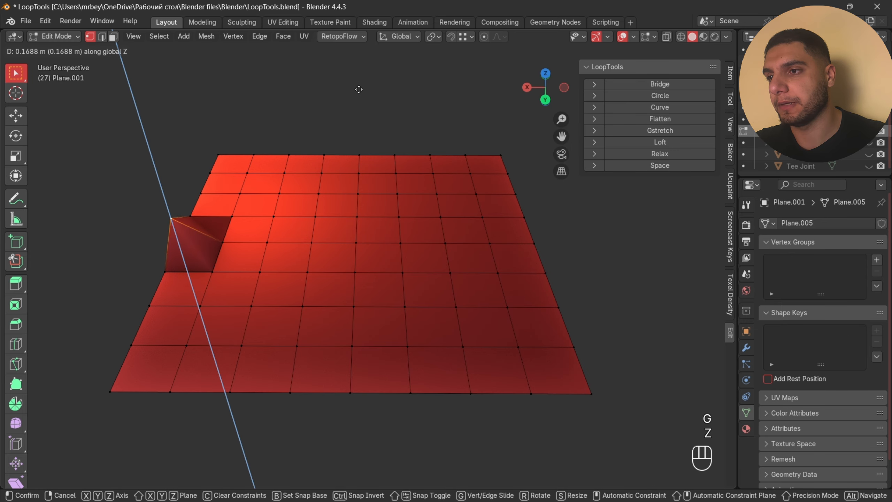
click(344, 109)
click(311, 242)
key(g)
key(z)
click(305, 177)
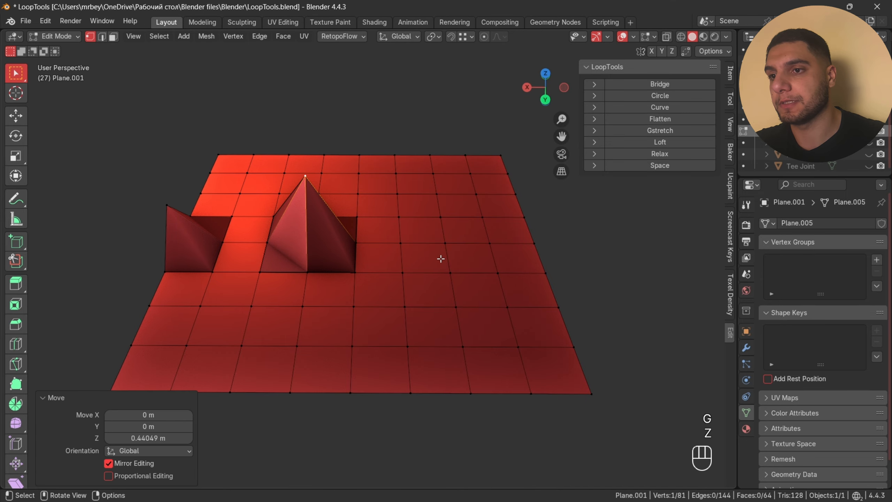
- Raise the middle row's sixth vertex along Z into the tallest peak, and its eighth vertex by about 0.215 m
click(402, 243)
key(g)
key(z)
click(407, 150)
click(490, 243)
key(g)
key(z)
click(497, 220)
- Raise the middle row's right-edge vertex slightly along Z, just below the height of the neighbouring peak
click(535, 246)
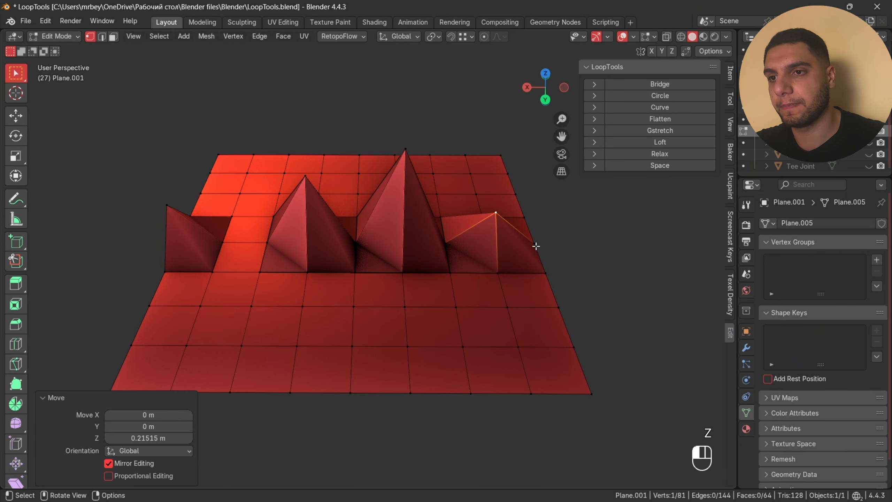
key(g)
key(z)
click(538, 227)
- Select all five raised vertices of the middle row and connect them smoothly with LoopTools Curve
shift+click(504, 218)
shift+click(403, 151)
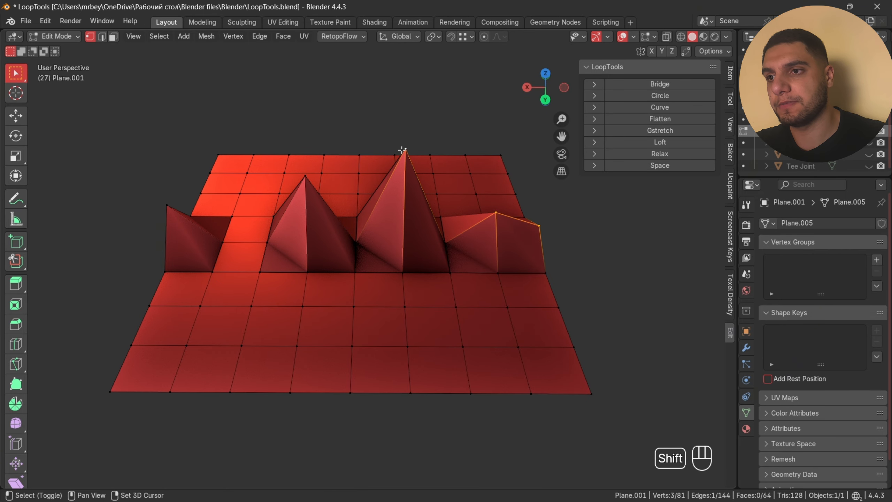
shift+click(305, 177)
shift+click(167, 205)
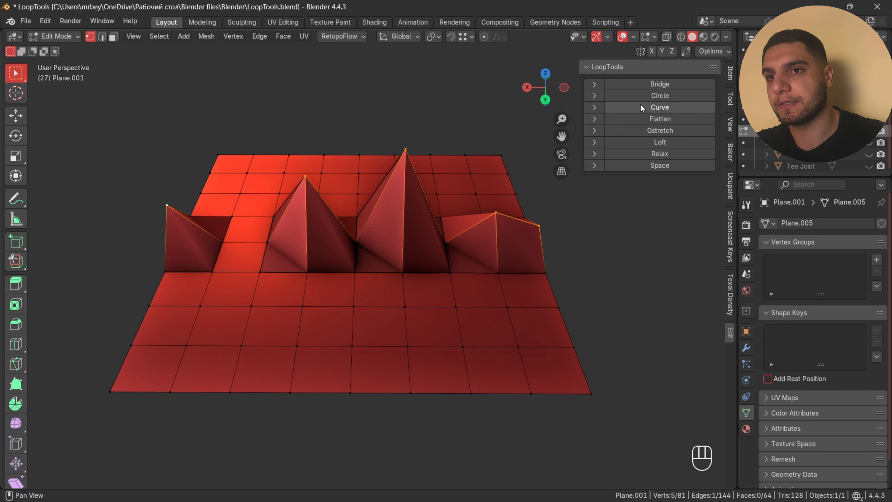
click(628, 108)
click(600, 303)
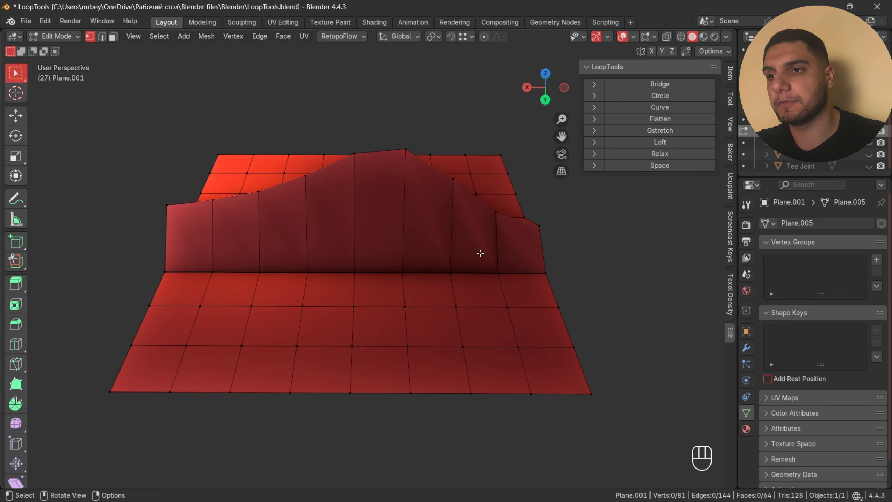
- Apply LoopTools Curve to the plane's front and back border edges and leave Edit Mode
middle_drag(479, 252, 558, 263)
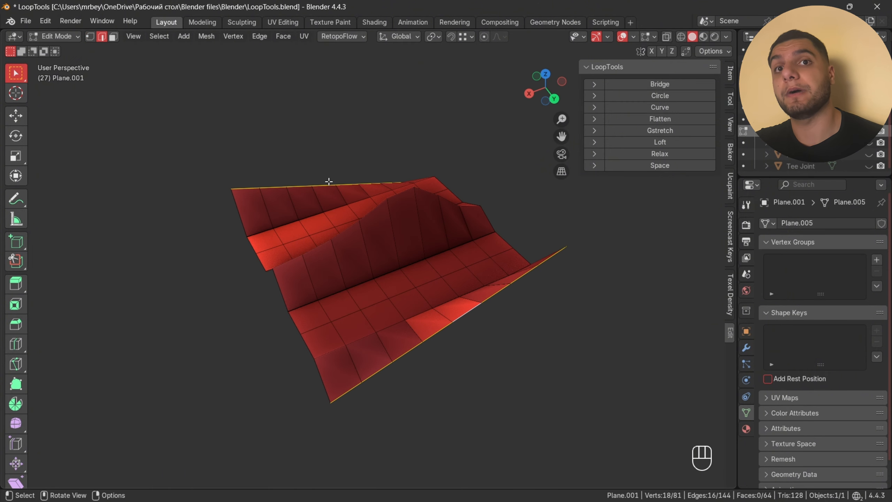
click(672, 111)
key(Tab)
middle_drag(491, 196, 294, 201)
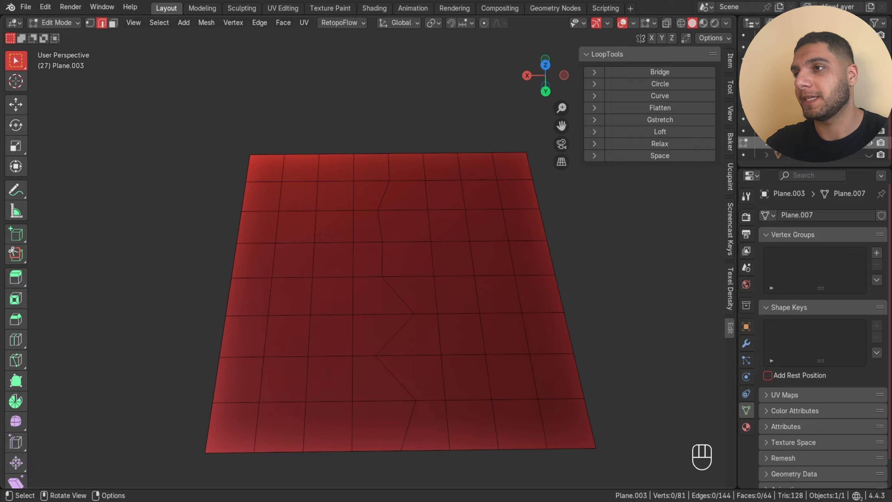
- Apply LoopTools Curve to the plane's zigzag middle edge loop, and also to its straight right border
alt+click(388, 168)
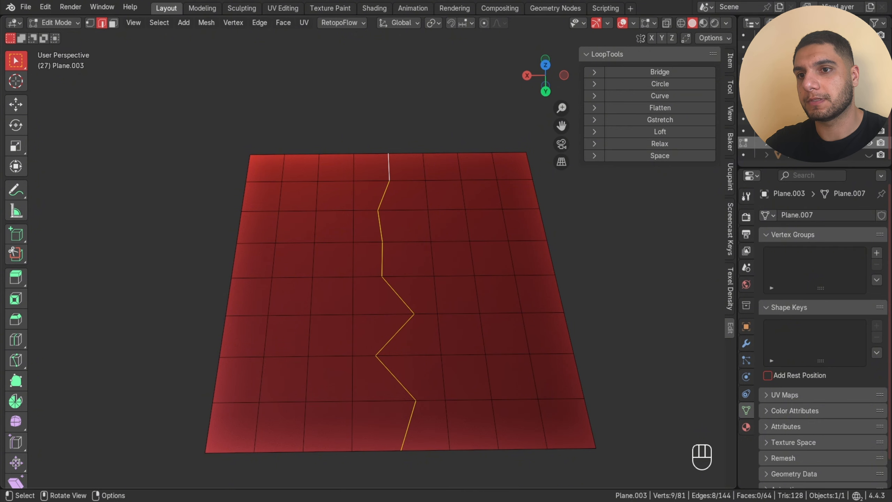
click(659, 95)
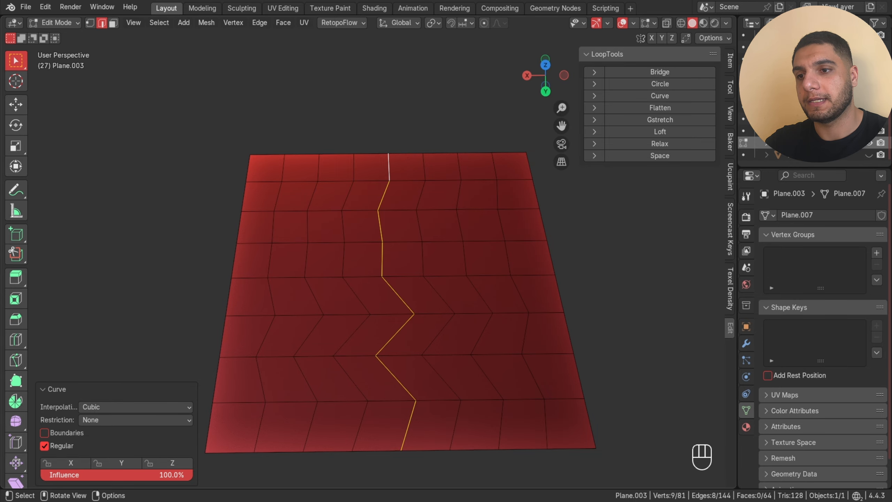
alt+click(543, 224)
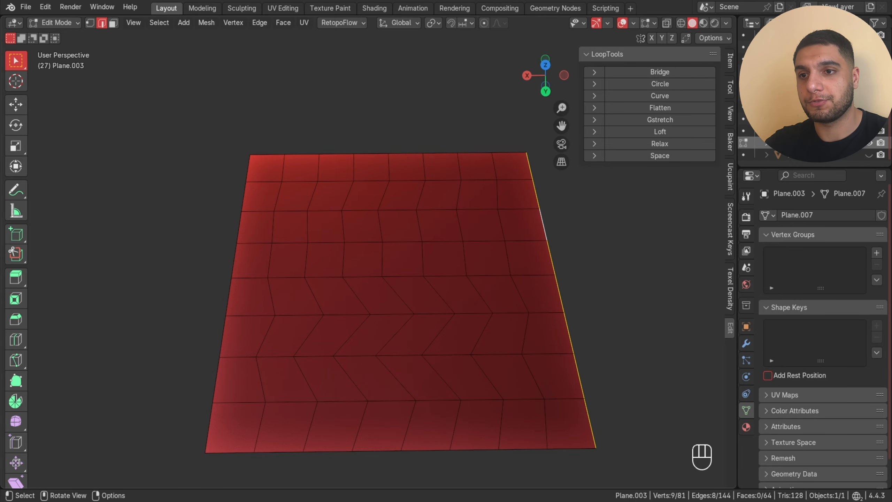
click(659, 95)
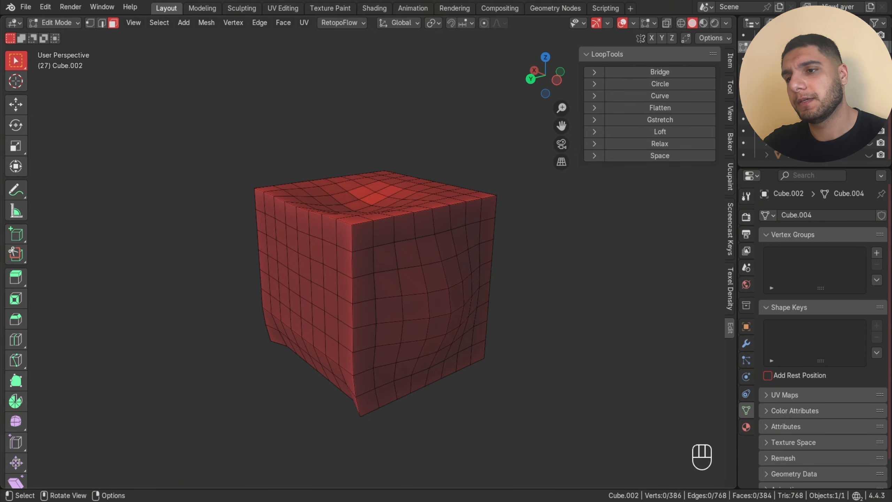
- Select all faces on the cube's bulging side from corner to corner and flatten them with LoopTools Flatten
key(3)
click(362, 237)
middle_drag(362, 237, 326, 230)
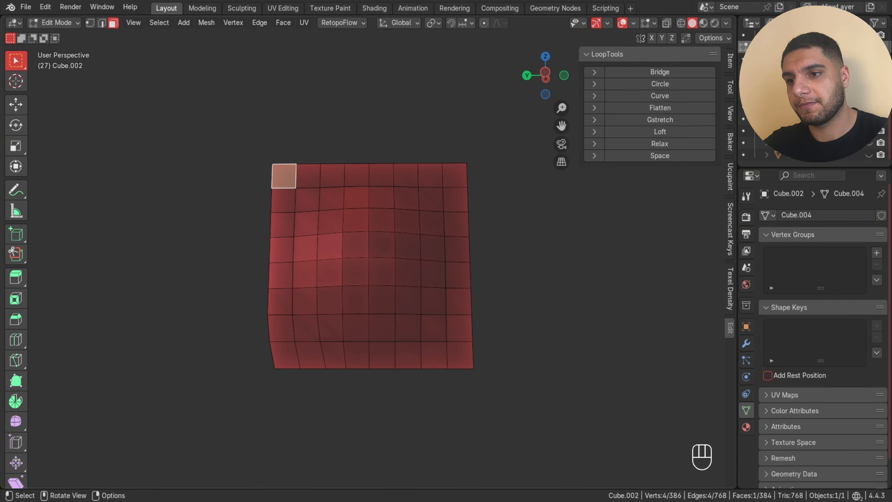
ctrl+shift+click(460, 355)
middle_drag(459, 354, 472, 295)
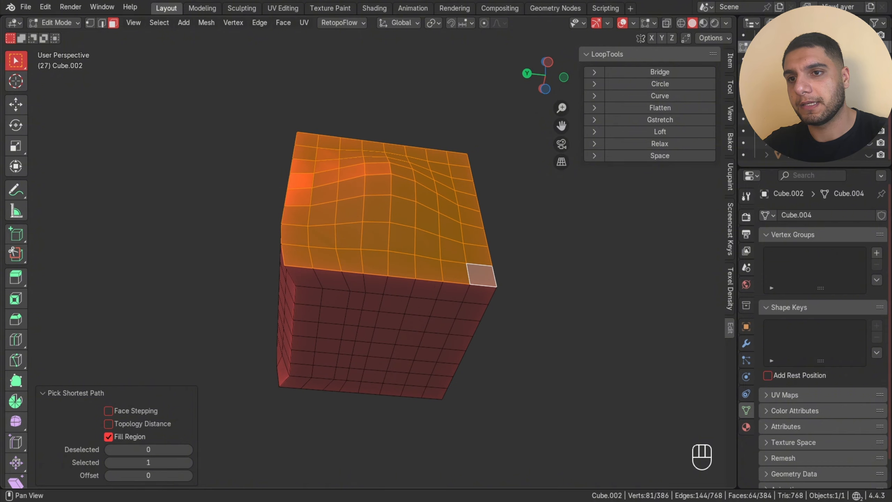
click(660, 107)
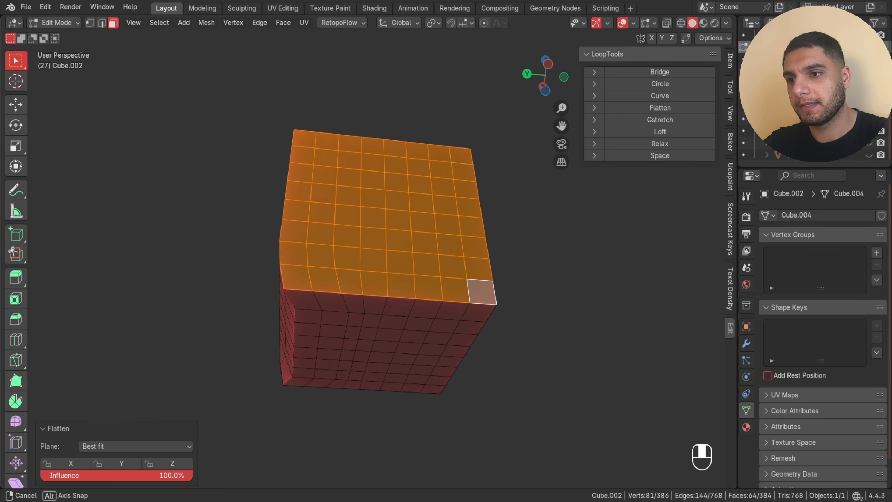
middle_drag(526, 197, 544, 263)
click(527, 226)
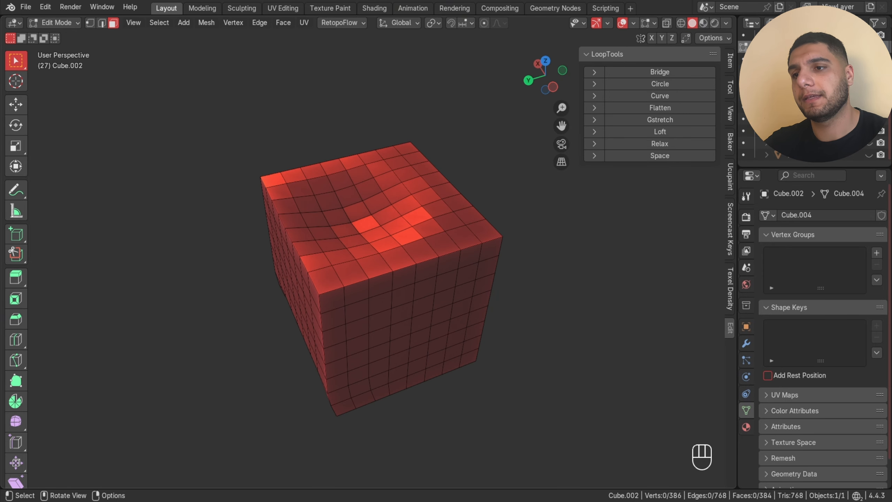
- Select all faces of the cube's dented top and flatten them with LoopTools Flatten
click(403, 148)
ctrl+click(324, 283)
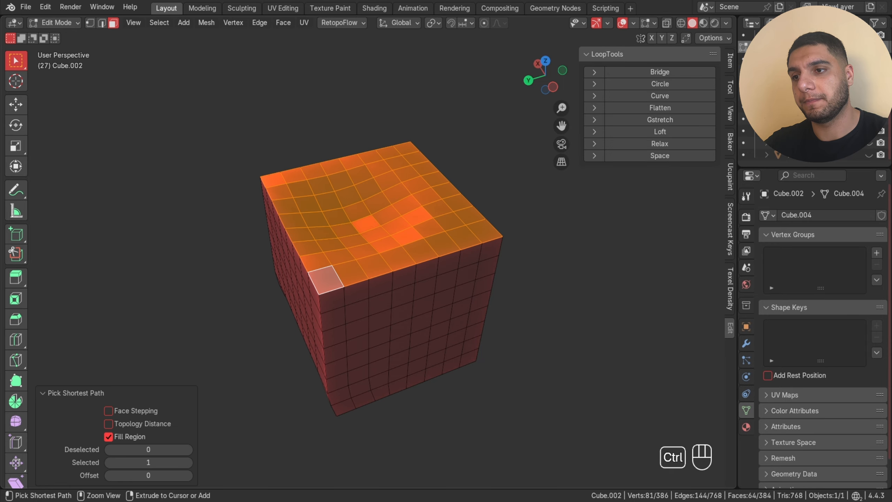
click(659, 108)
click(526, 225)
middle_drag(527, 224, 559, 202)
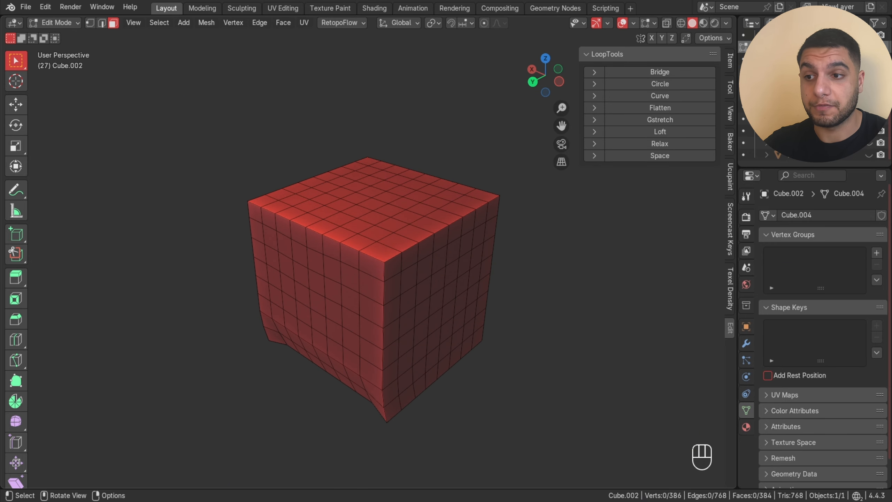
- Flatten the 12 faces around the cube's front upper corner with the LoopTools Flatten plane set to View
click(375, 233)
ctrl+click(371, 287)
click(594, 108)
click(664, 122)
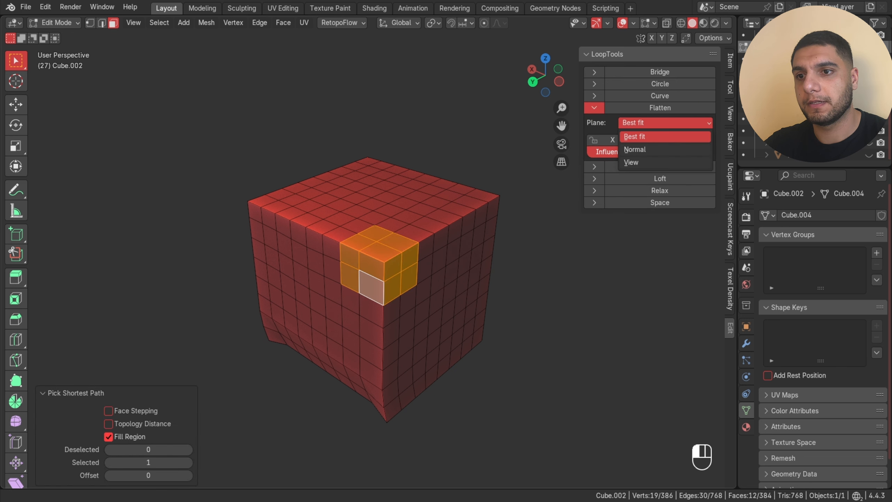
click(665, 163)
click(660, 107)
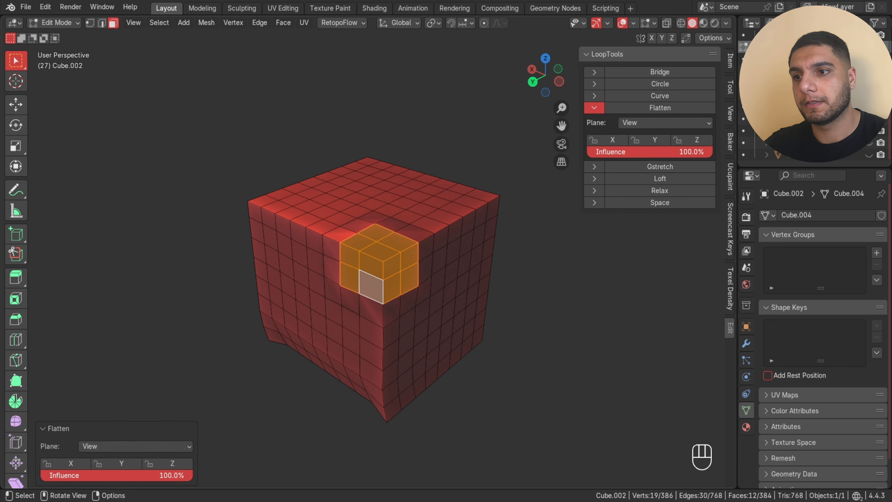
click(534, 239)
middle_drag(533, 239, 400, 204)
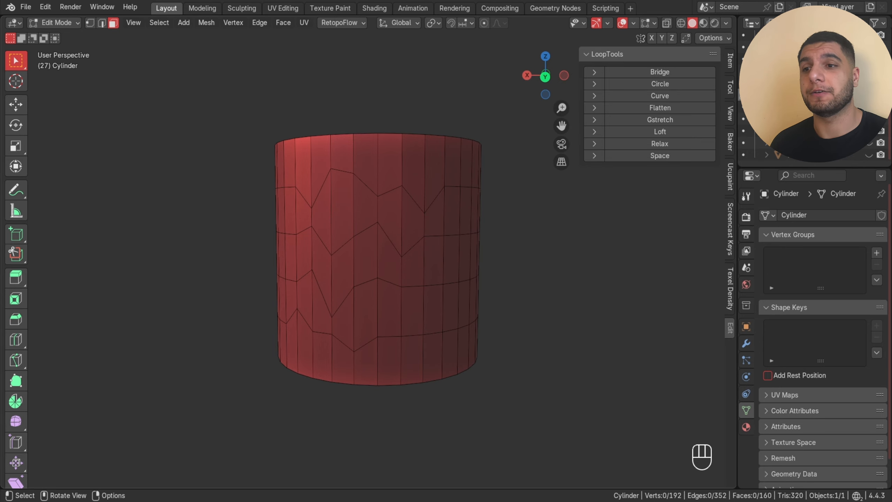
- Select the cylinder's uppermost zigzag edge loop and level it with LoopTools Flatten
key(2)
alt+click(462, 186)
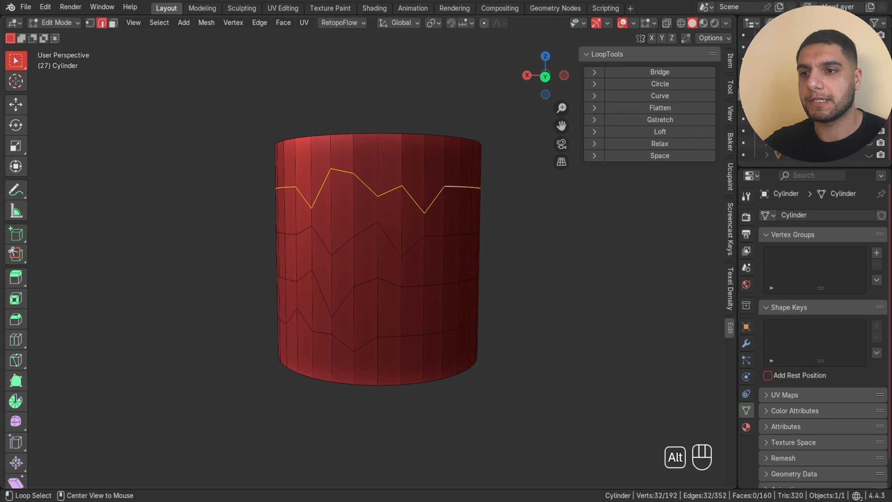
click(660, 108)
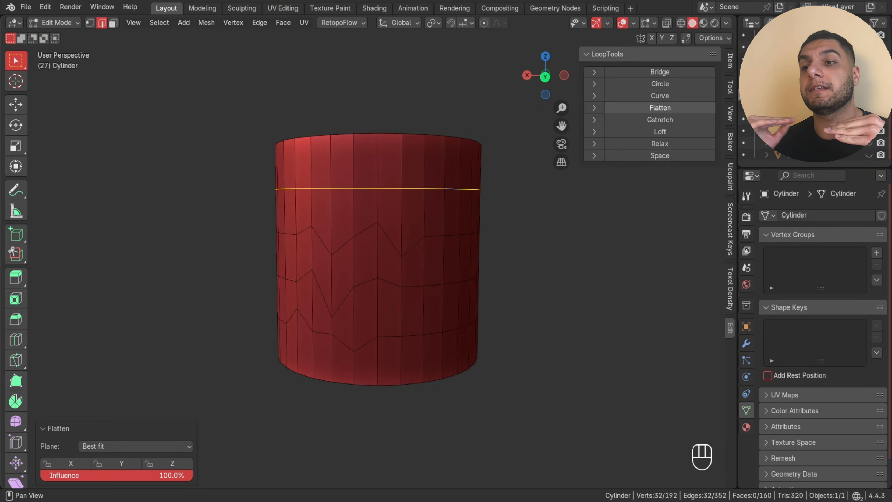
- Add the cylinder's three lower zigzag edge loops to the selection and apply LoopTools Flatten
alt+shift+click(449, 235)
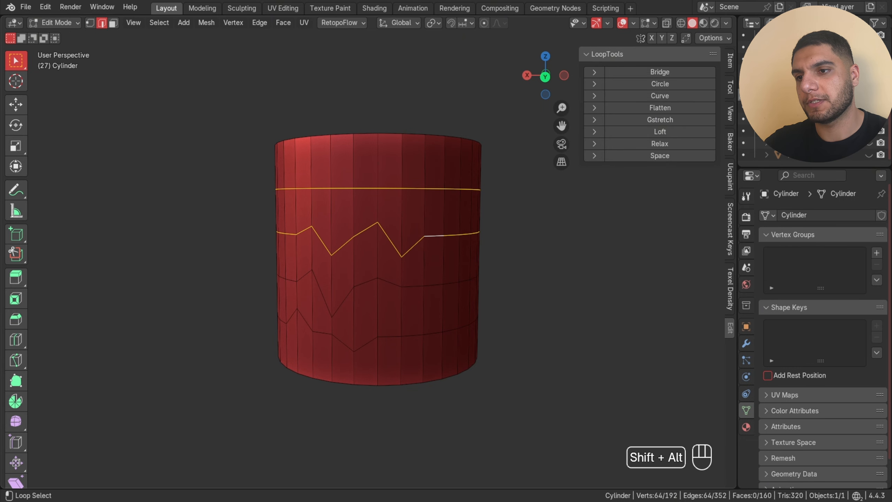
alt+shift+click(443, 284)
alt+shift+click(432, 332)
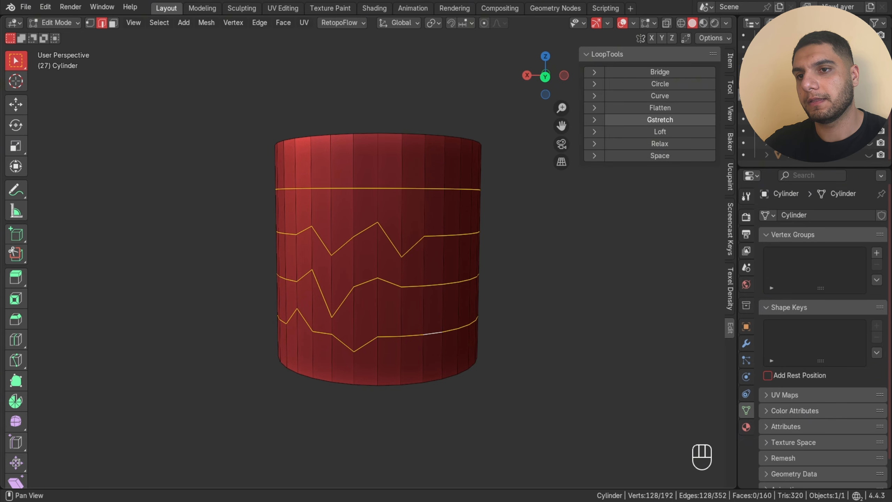
click(660, 108)
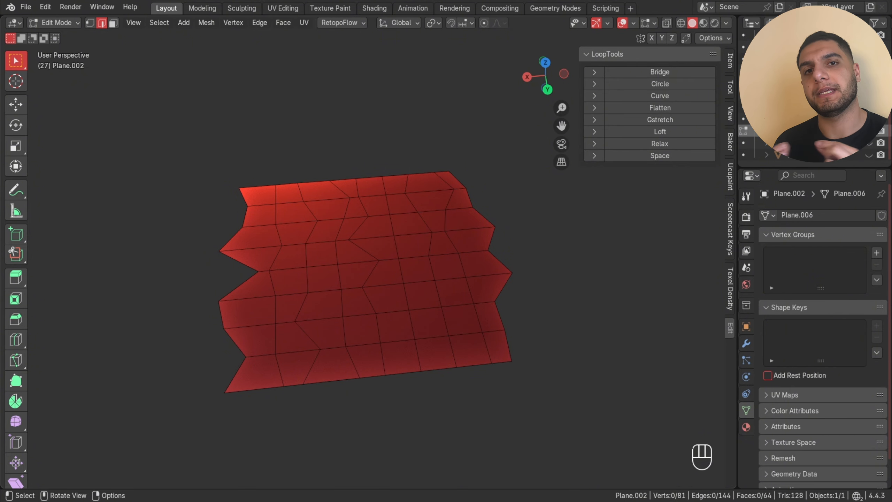
- Select the plane's jagged left and right border edges and straighten them with LoopTools Gstretch
mouse_move(365, 267)
middle_down()
mouse_move(344, 283)
mouse_move(360, 281)
middle_up()
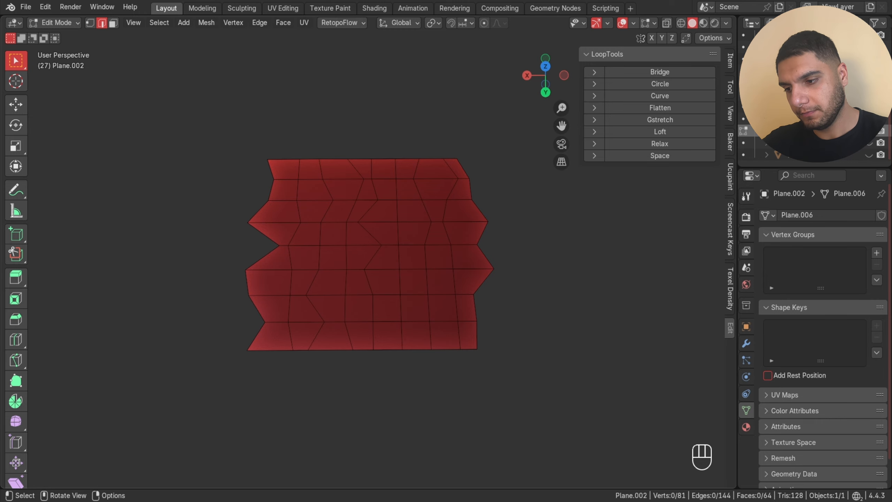
alt+shift+click(470, 189)
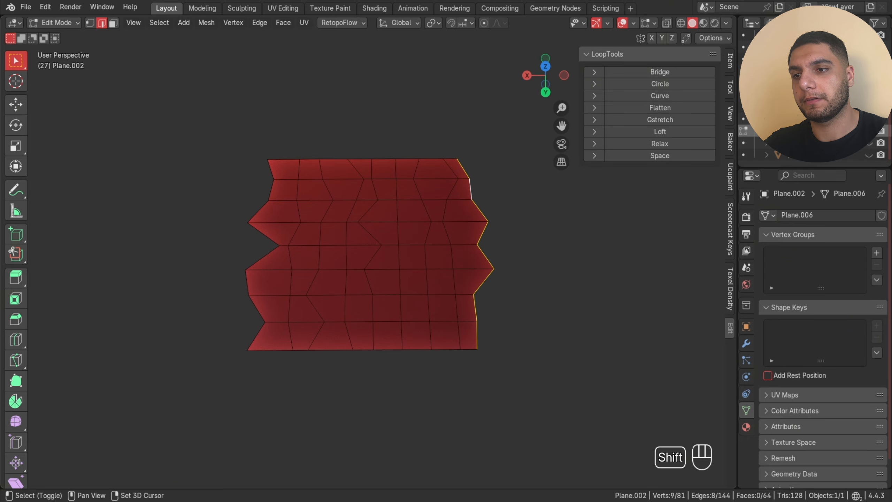
alt+shift+click(264, 189)
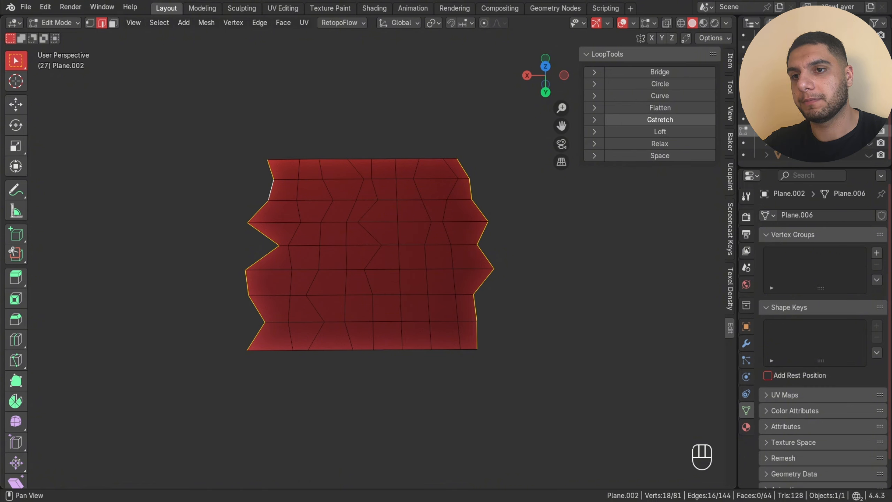
click(659, 119)
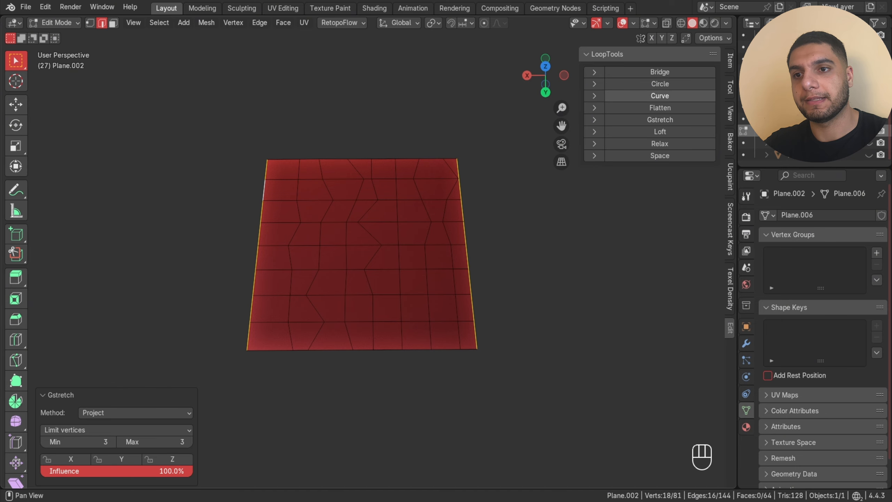
- Apply LoopTools Curve to the plane's two selected side borders and compare the result by undoing and redoing it
click(659, 95)
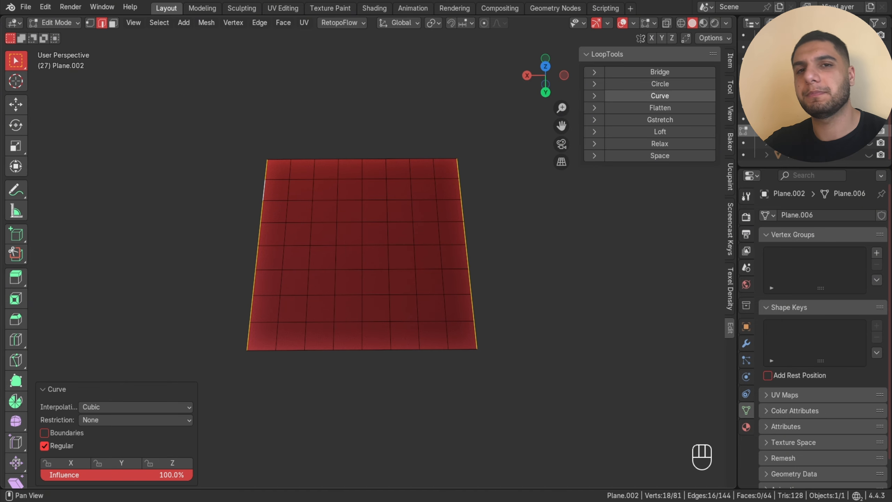
key(ctrl+z)
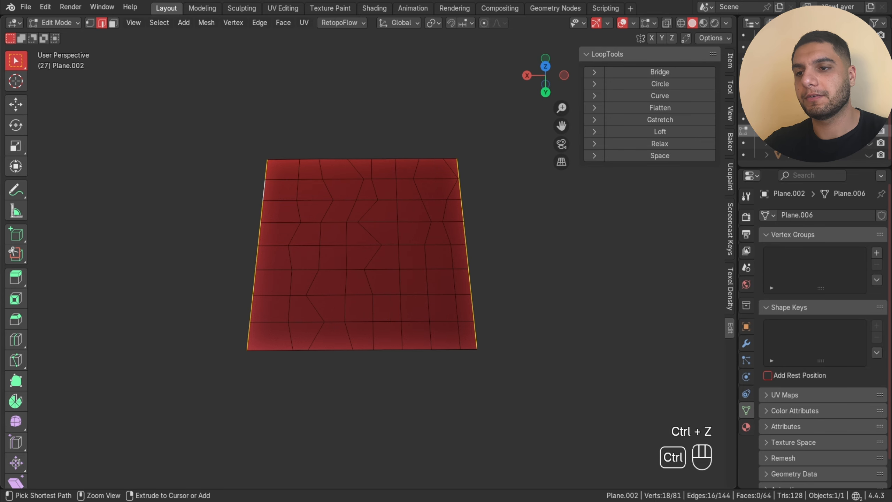
key(ctrl+z)
key(ctrl+shift+z)
key(ctrl+shift+z)
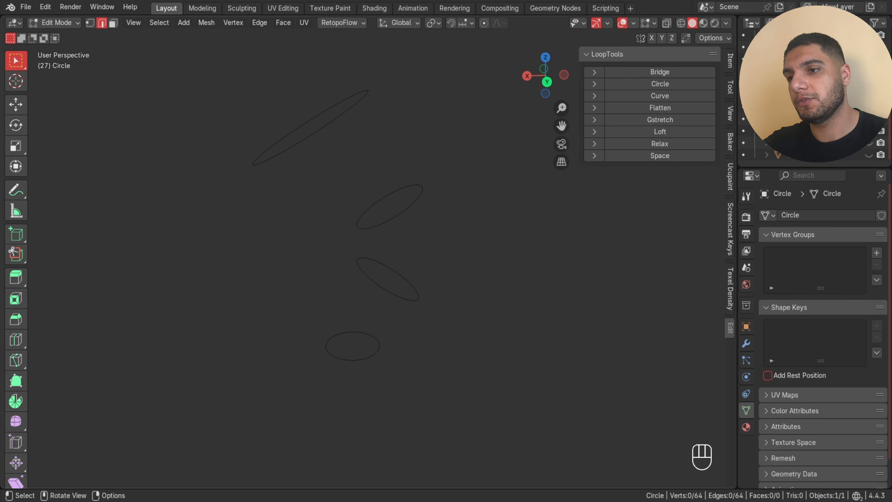
- Select all four circles and try LoopTools Bridge and LoopTools Loft on them, undoing each result
key(a)
click(659, 71)
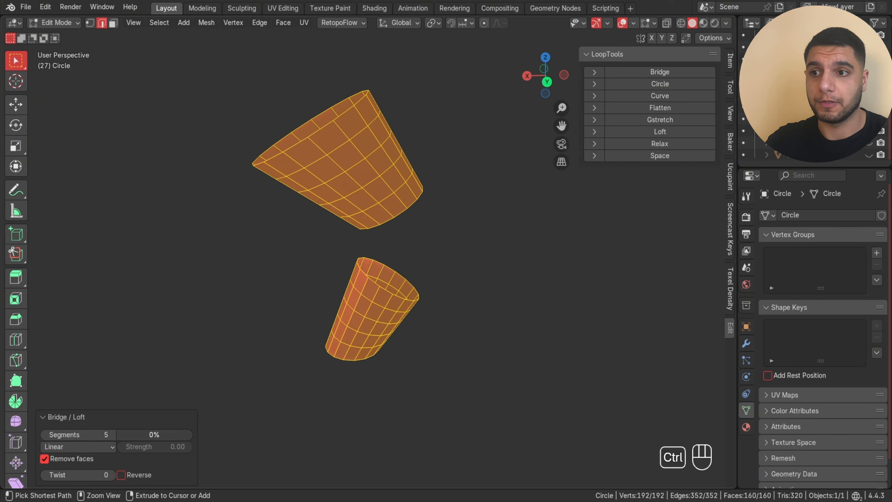
key(ctrl+z)
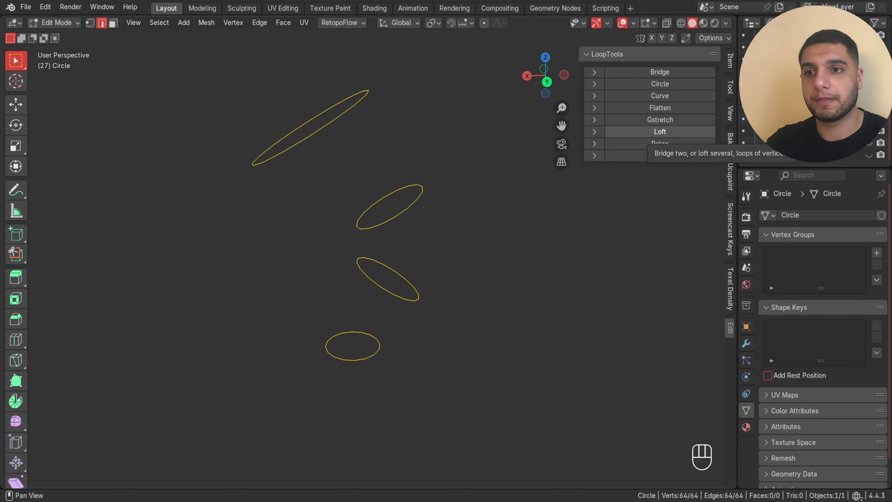
click(659, 131)
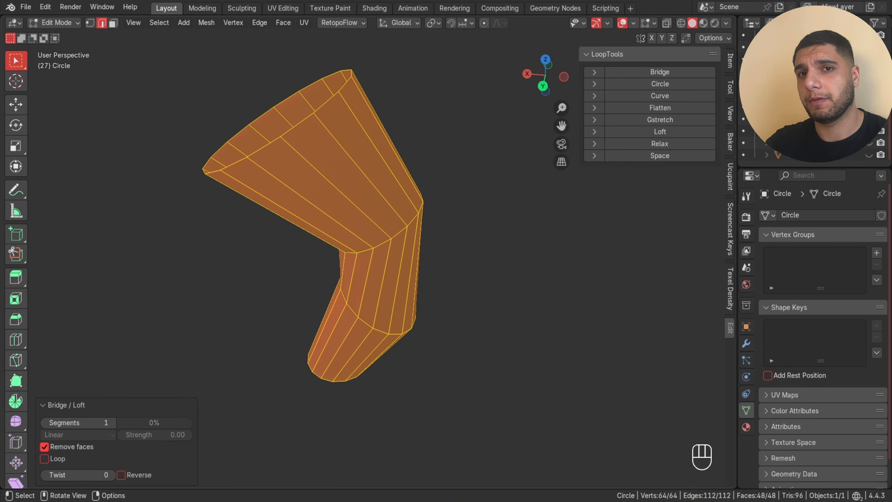
key(ctrl+z)
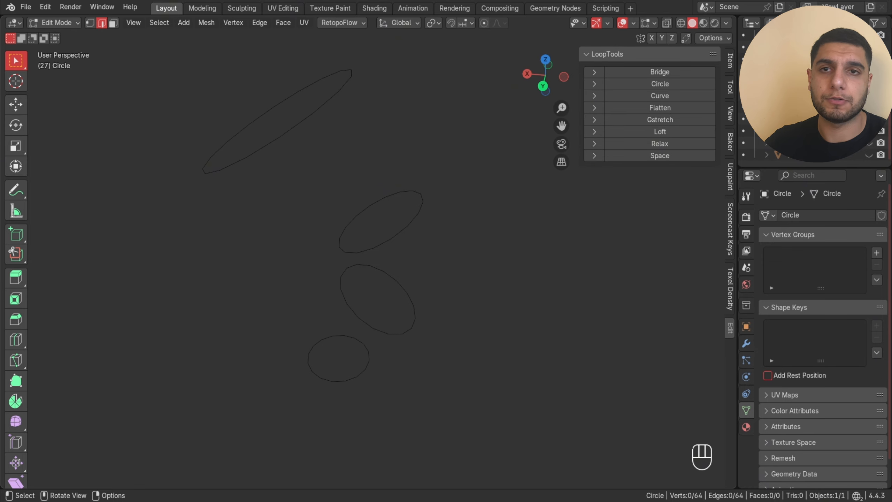
- Select all four circles and connect them with Bridge Edge Loops, setting the number of cuts to 4
key(a)
key(ctrl+e)
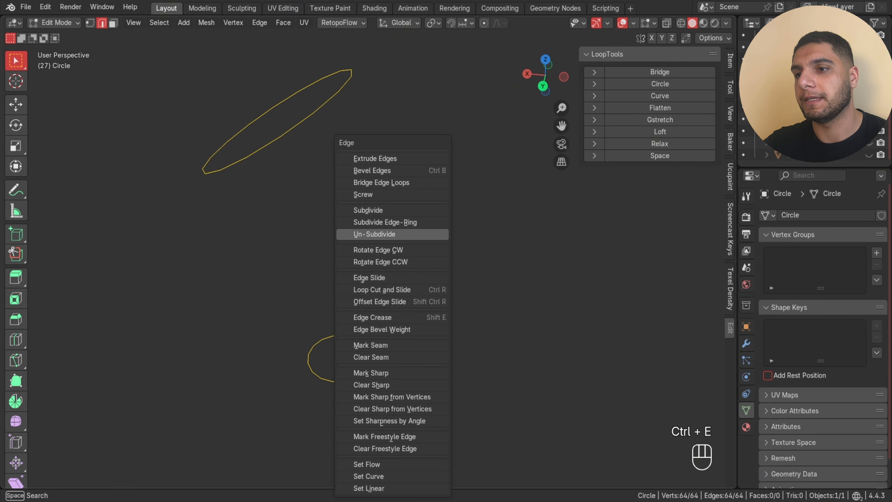
click(381, 182)
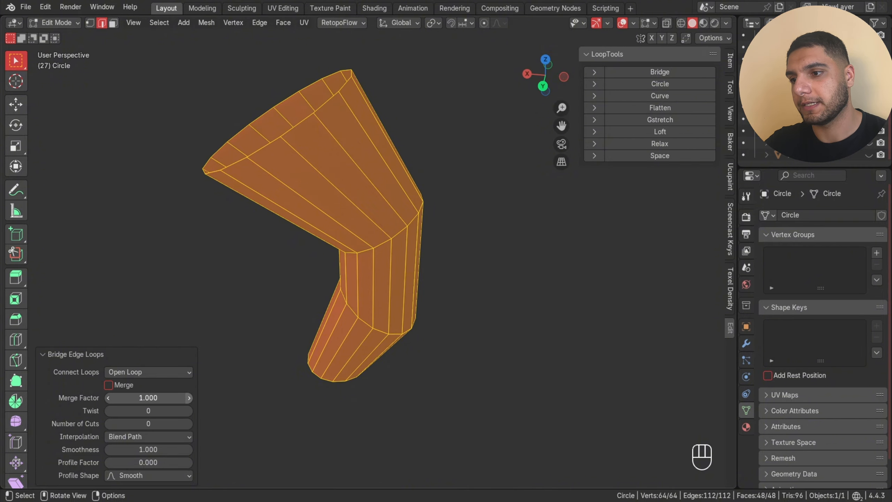
click(189, 423)
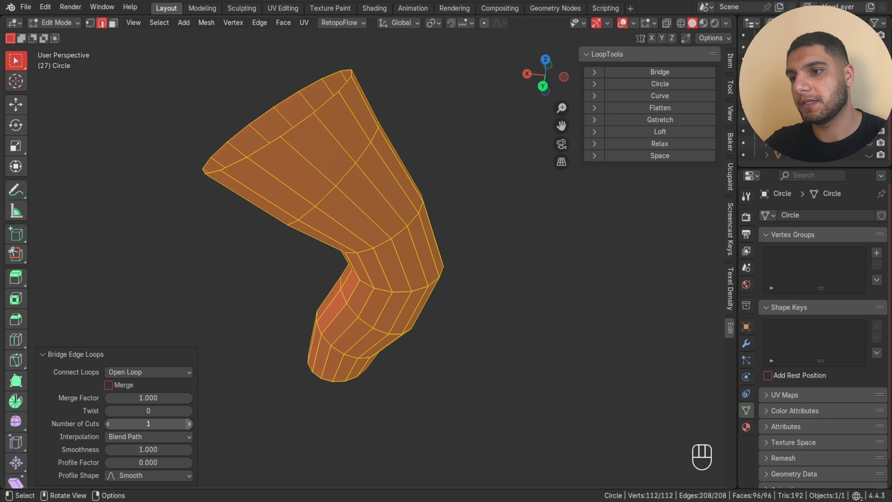
click(189, 423)
click(188, 423)
click(188, 424)
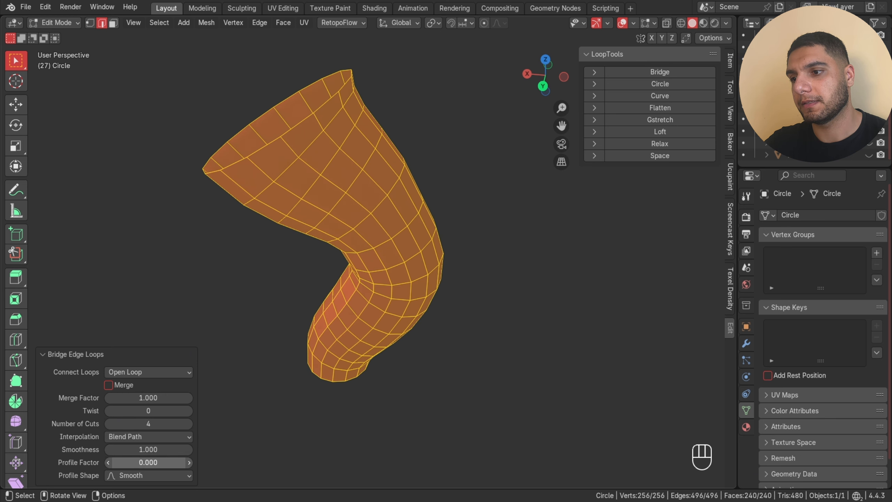
- Set the bridge's smoothness to 0.910 and its profile shape to Sharp, adjust the negative profile factor, and leave Edit Mode
drag(155, 449, 78, 462)
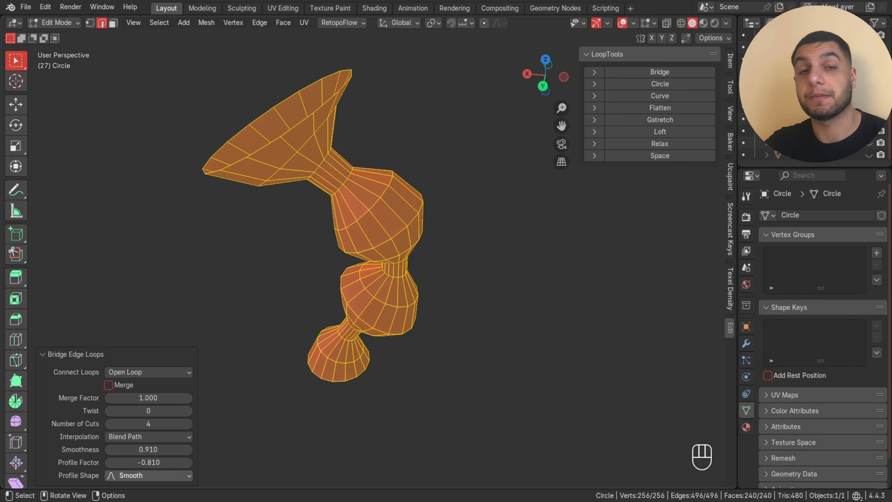
click(149, 475)
click(147, 449)
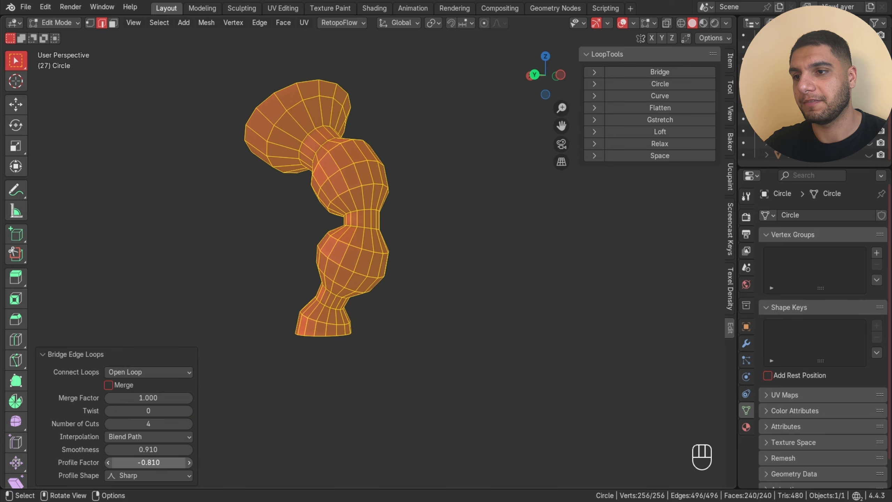
drag(148, 462, 123, 462)
key(Tab)
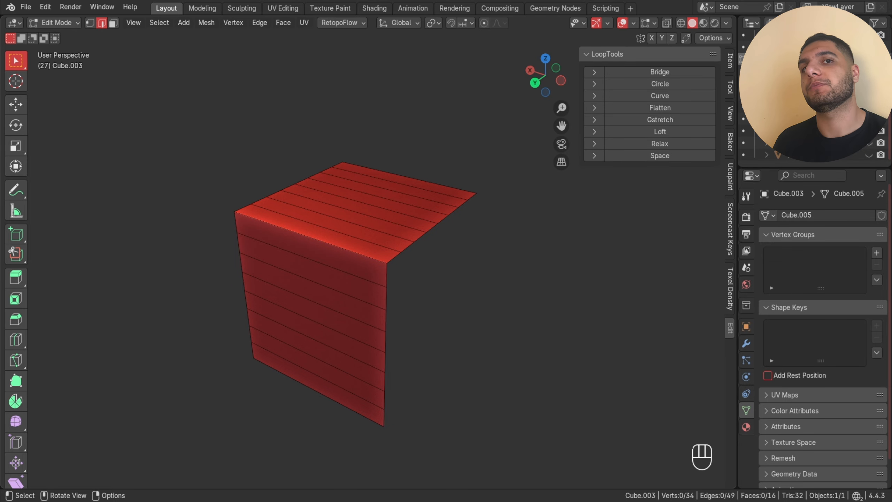
- Select the open cube's bent front border edge loop and smooth its corner with LoopTools Relax
double_click(394, 258)
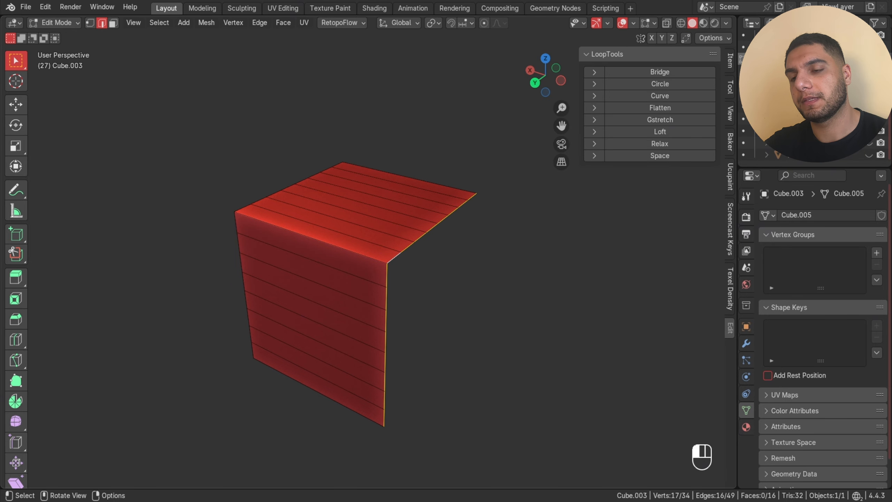
click(442, 292)
alt+click(394, 258)
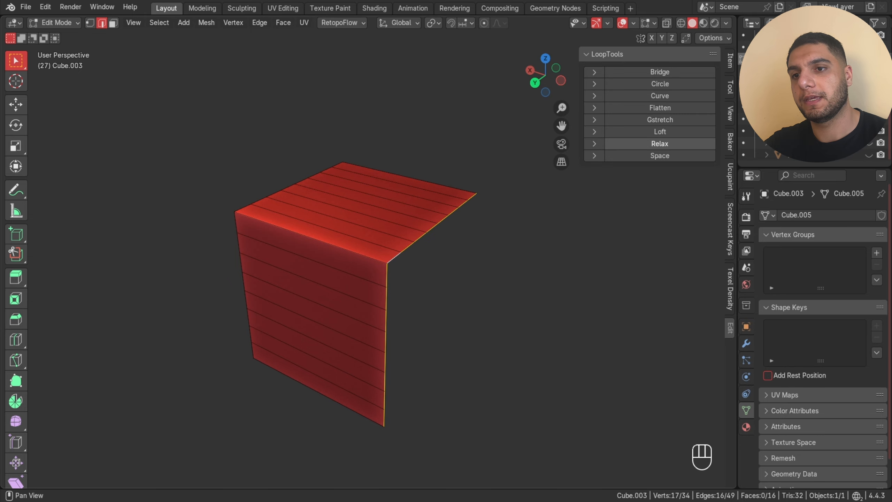
click(659, 143)
scroll(439, 260, up, 2)
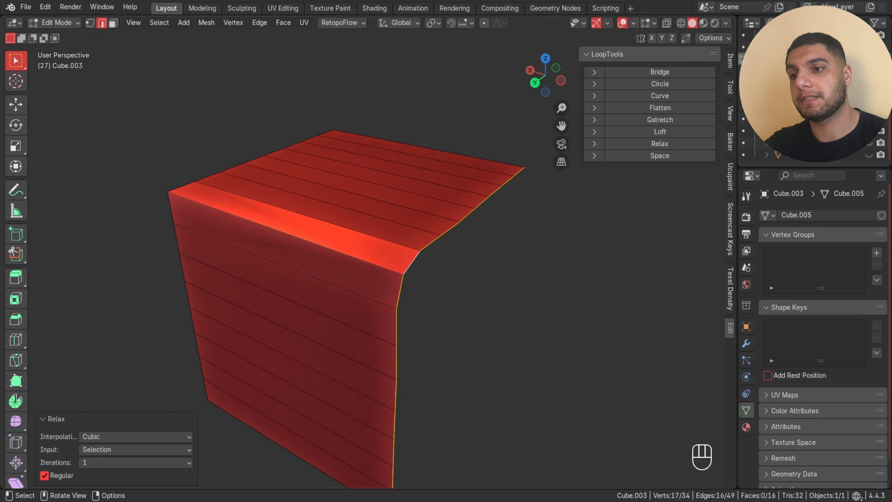
middle_drag(439, 259, 413, 237)
scroll(412, 237, down, 1)
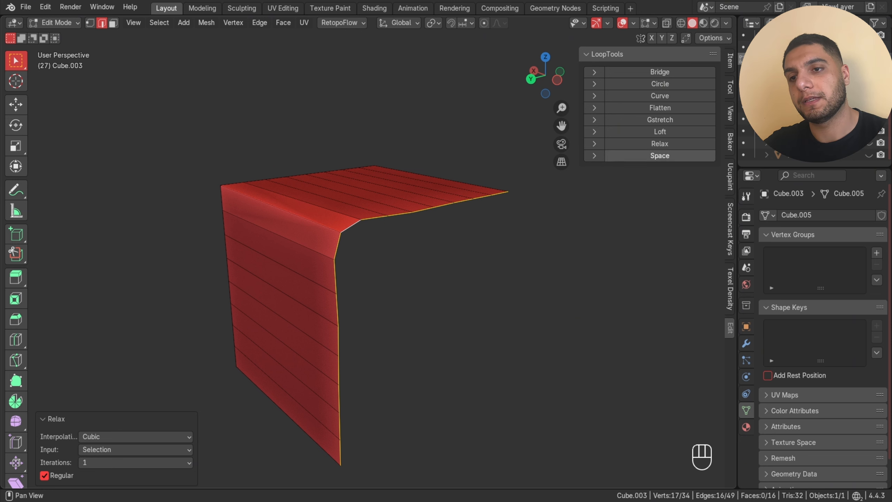
- Relax the border edge loop five more times at 1 iteration each, and undo all the relaxing
click(659, 143)
click(659, 144)
click(659, 144)
click(659, 143)
click(659, 144)
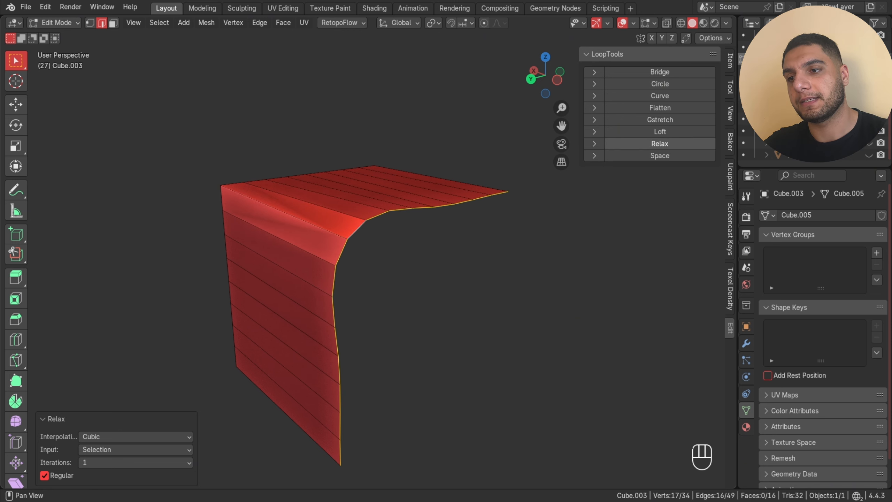
key(ctrl+z)
key(ctrl+z)
key(ctrl+z)
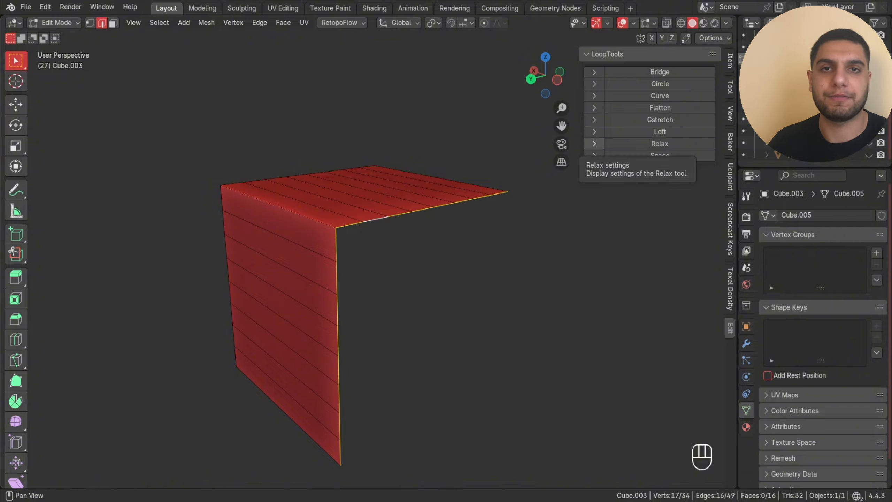
- Set the LoopTools Relax iterations to 25 and try Relax on the border edge loop, undoing the deformation
click(594, 143)
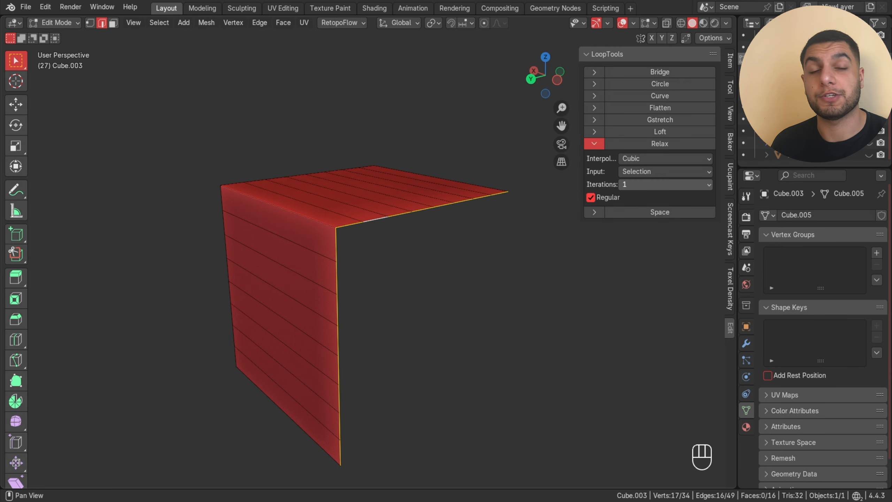
click(665, 184)
click(665, 250)
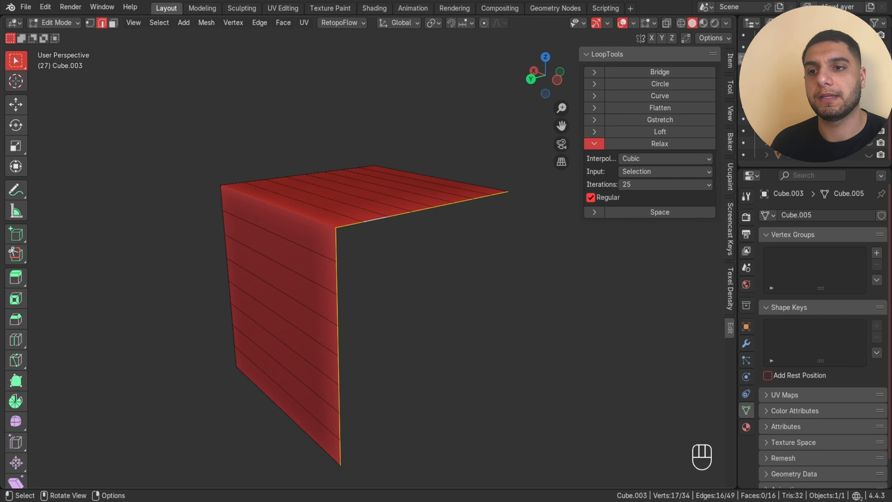
click(660, 143)
click(659, 143)
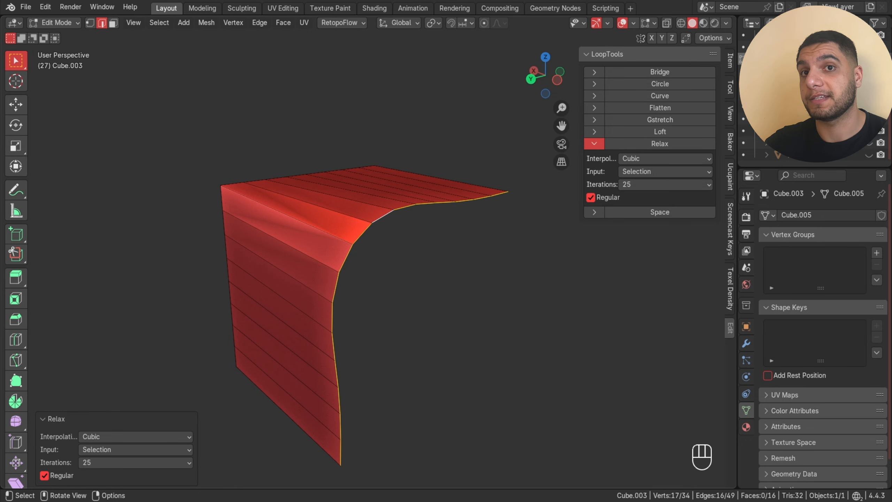
key(ctrl+z)
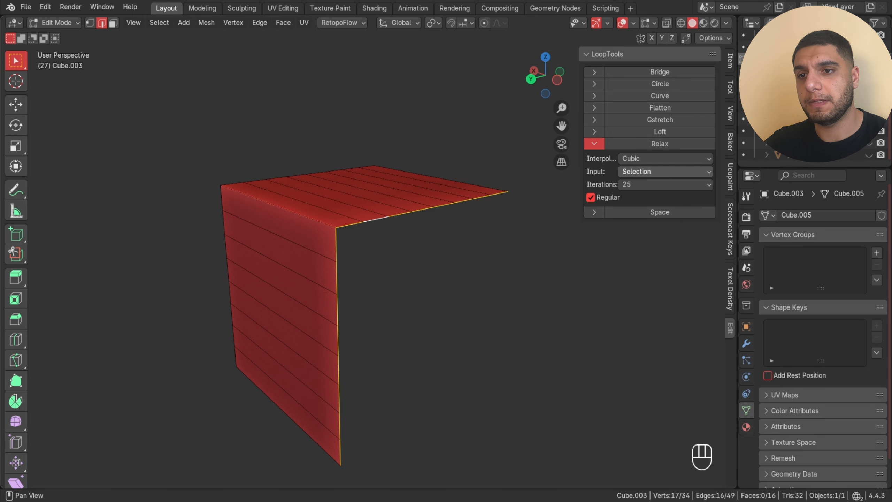
- Keep the Relax input on Selection and apply Relax to the open cube's border edge loop with 25 iterations
click(664, 171)
click(643, 185)
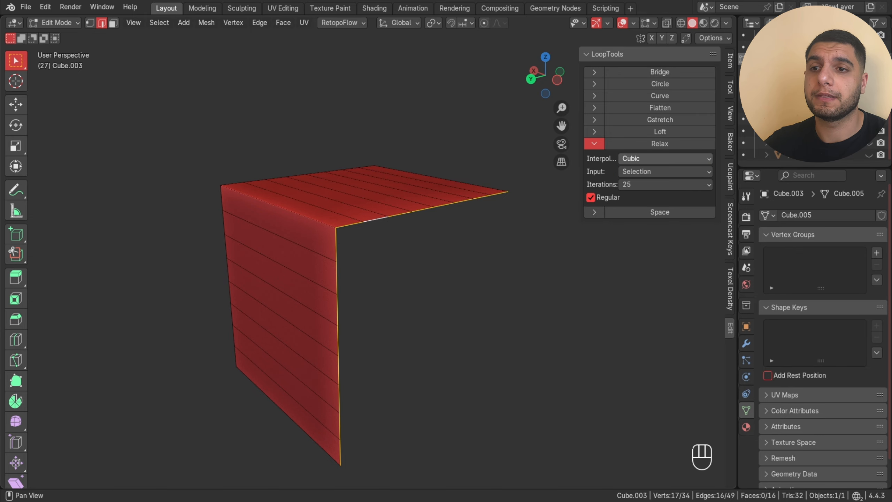
click(660, 143)
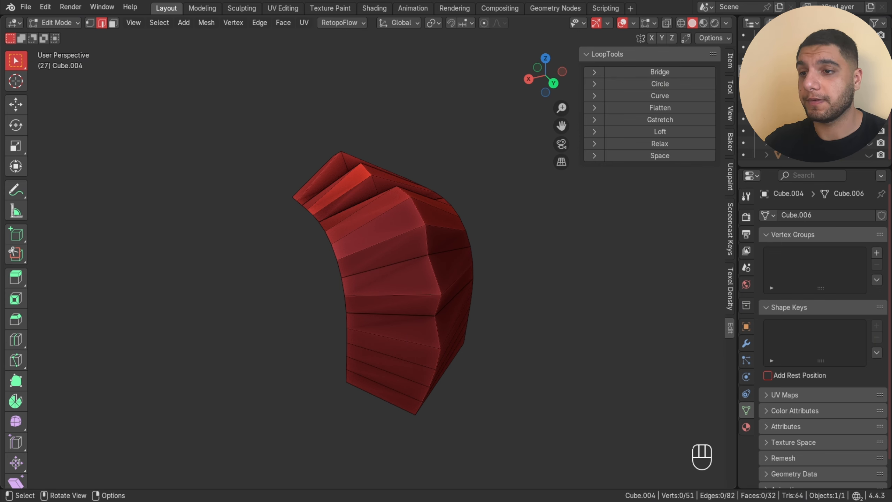
- Select the zigzag edge loop running along the middle of the curved piece and smooth it with LoopTools Relax
alt+click(418, 211)
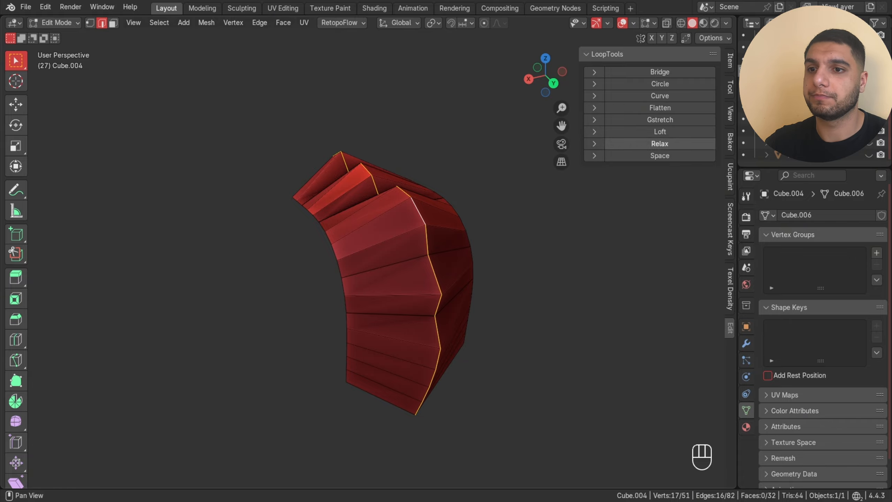
click(659, 143)
middle_drag(526, 228, 484, 234)
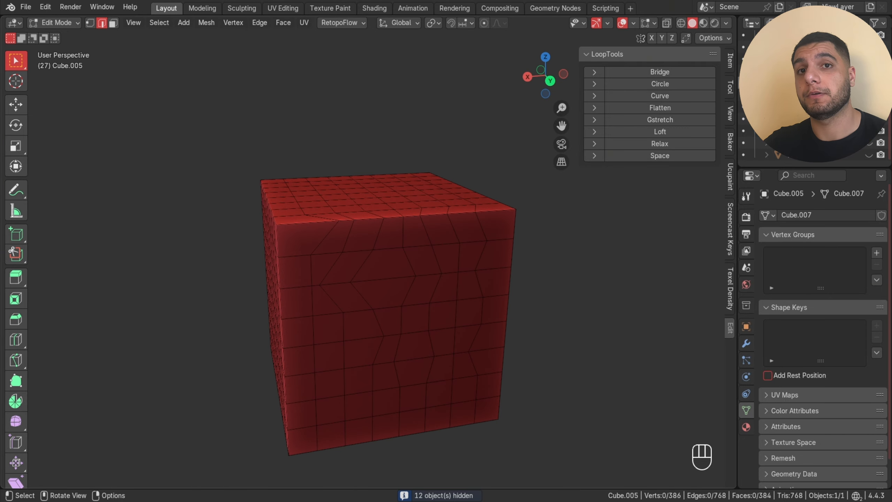
scroll(386, 281, up, 2)
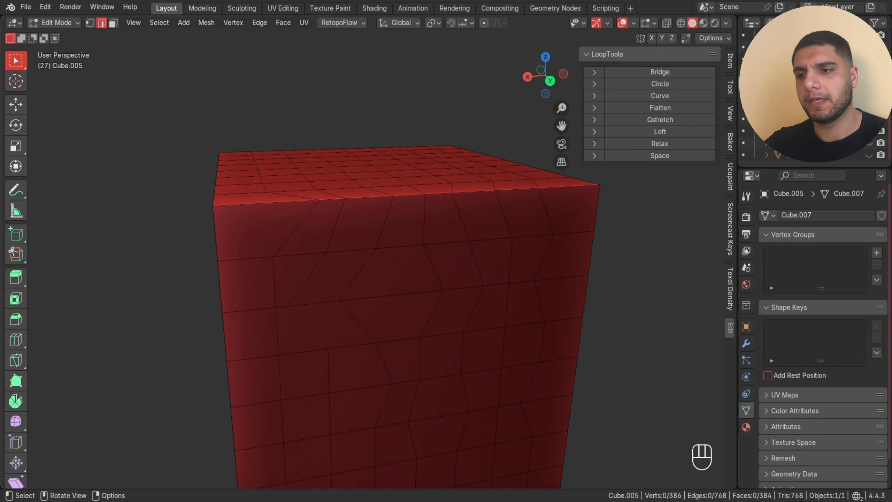
middle_drag(387, 281, 382, 293)
scroll(381, 293, down, 1)
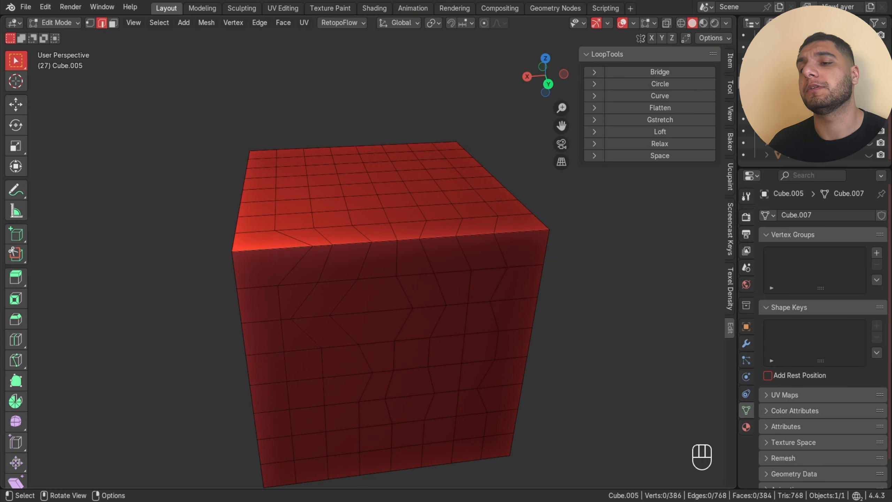
click(258, 201)
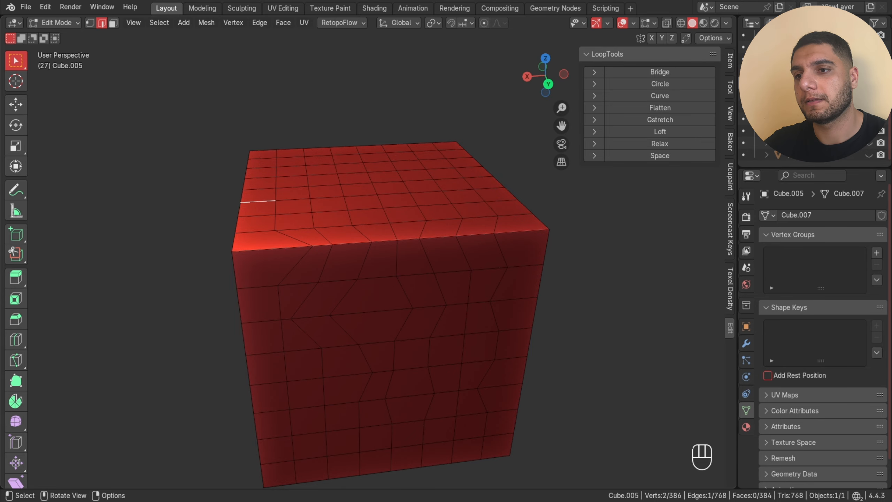
alt+click(258, 201)
click(197, 197)
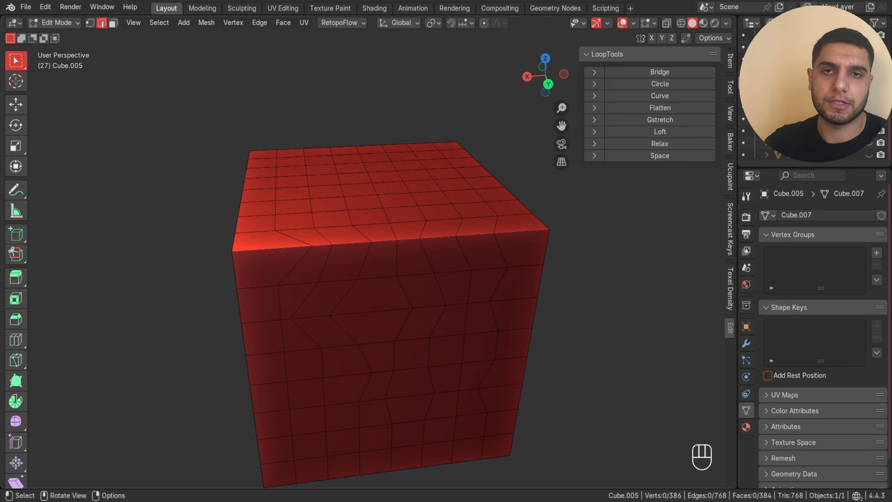
- Select the cube's upper front edge from corner to corner and distribute its vertices evenly with LoopTools Space
key(shift)
shift+click(272, 249)
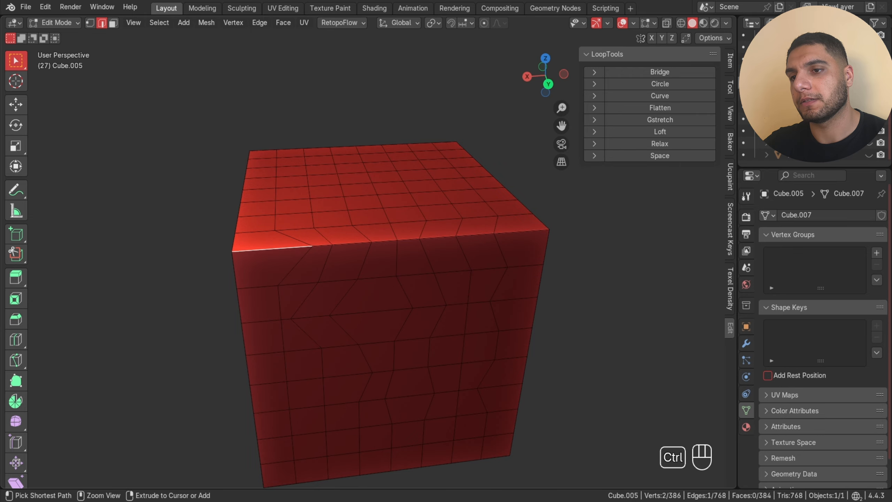
ctrl+click(528, 231)
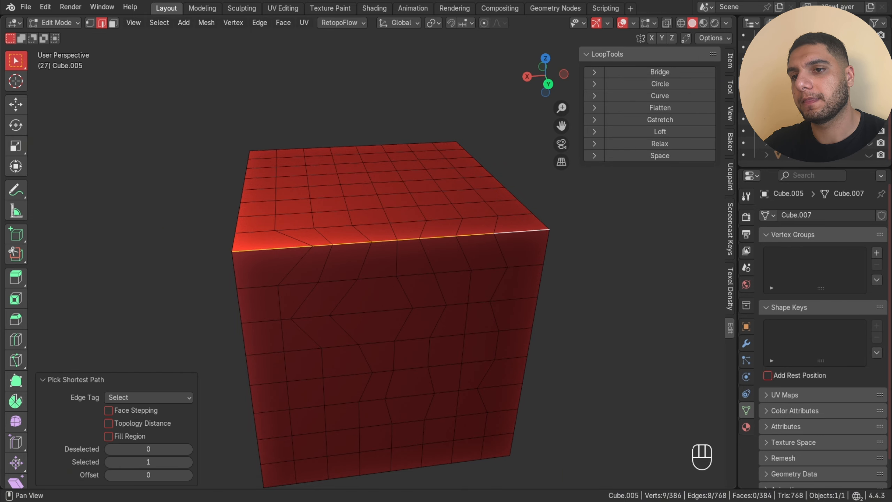
click(660, 156)
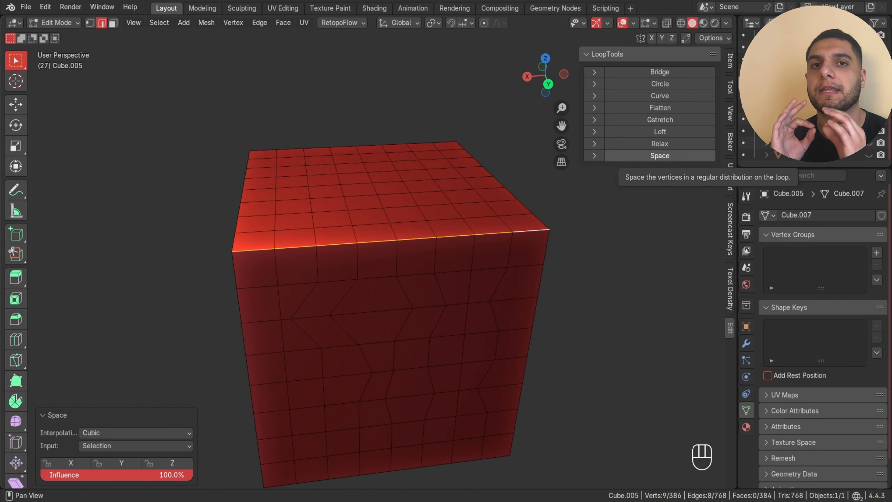